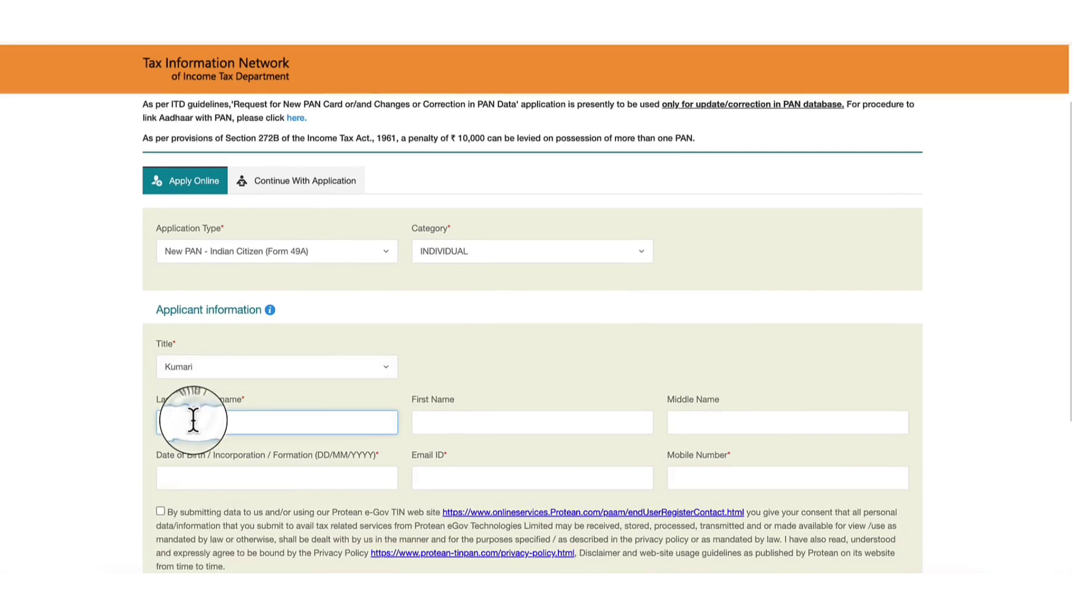
- Fill in the applicant's date of birth in the applicant information by picking it from the calendar
click(440, 424)
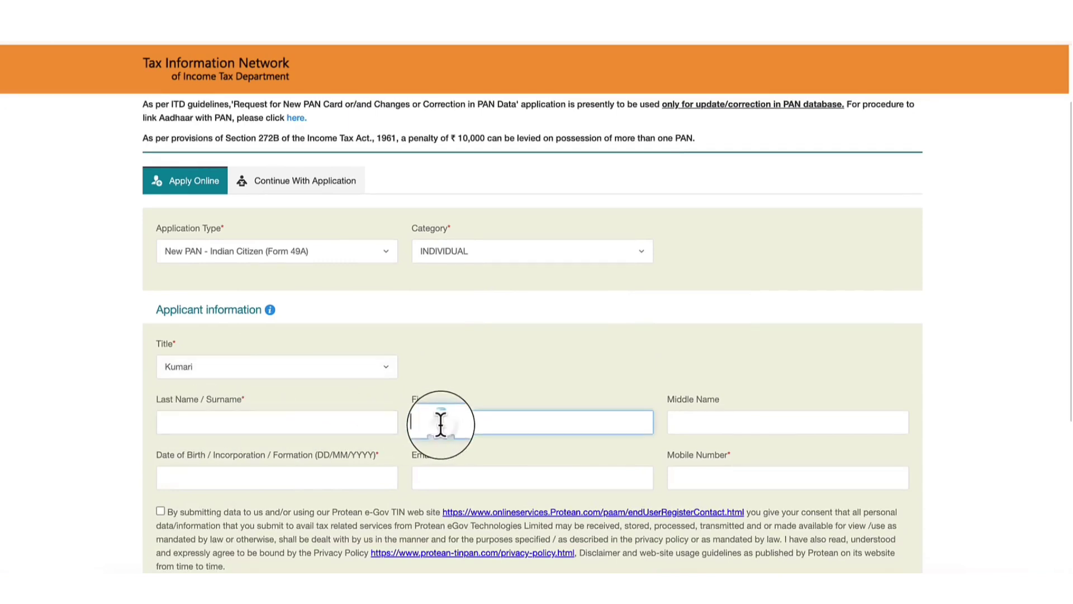
click(687, 421)
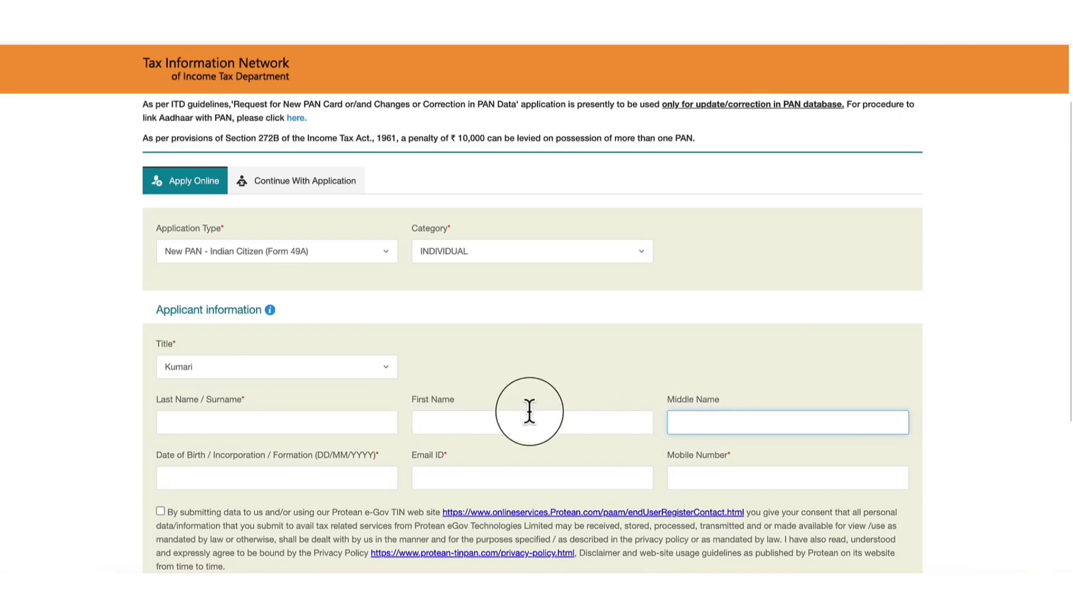
scroll(529, 412, down, 3)
click(309, 329)
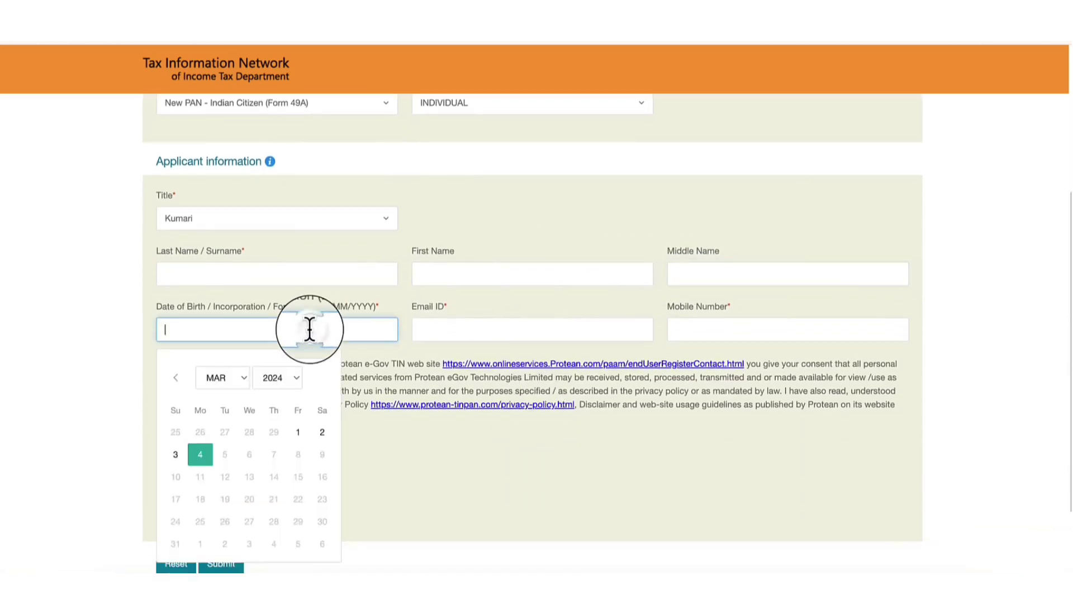
click(282, 378)
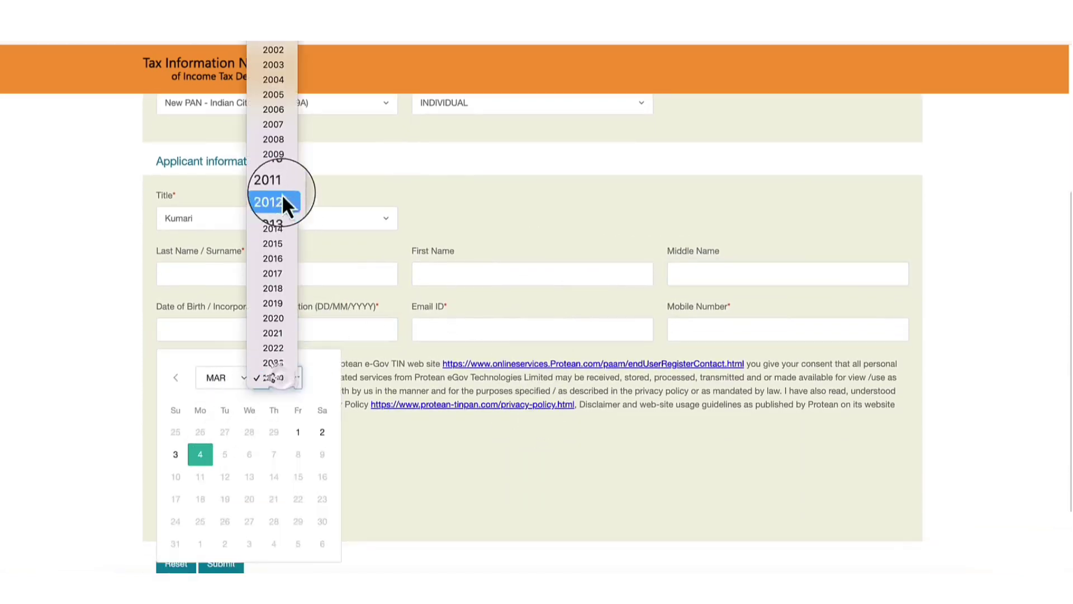
click(273, 139)
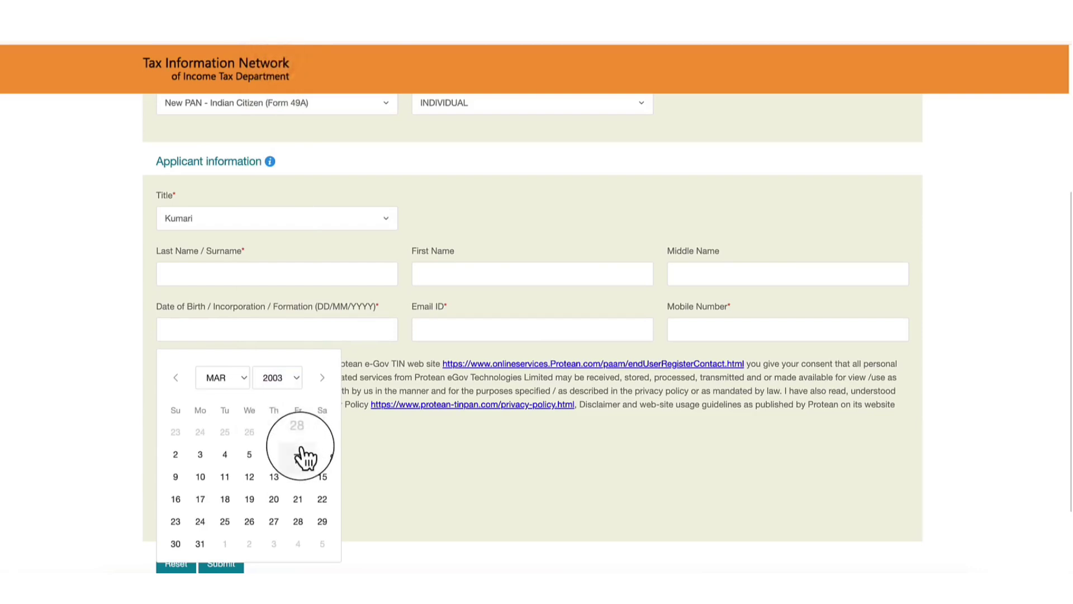
click(300, 456)
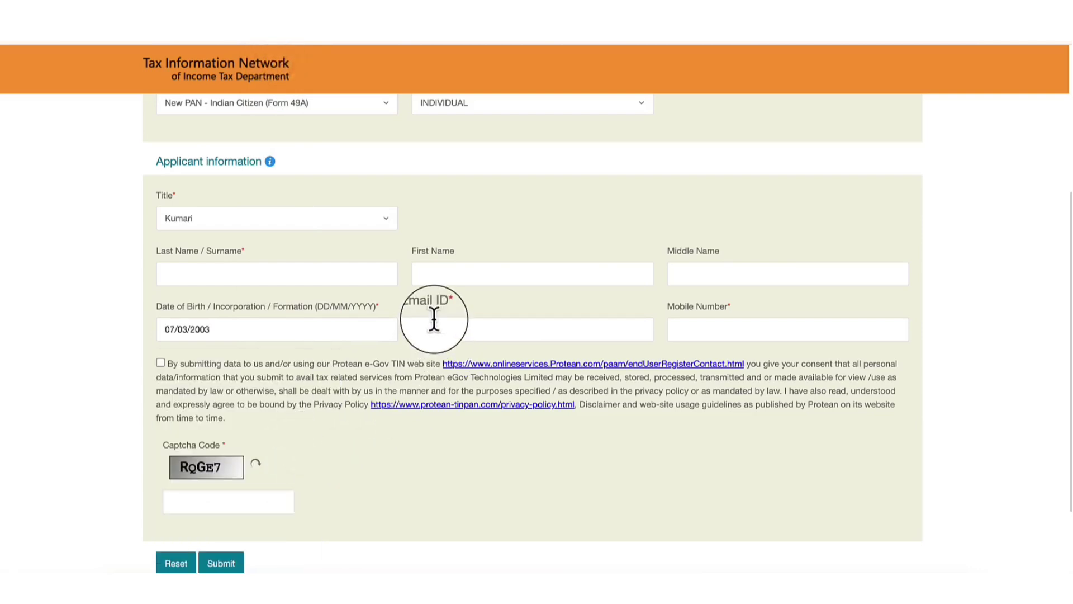
- Accept the data submission consent, then submit the applicant information and continue with the PAN application form
scroll(434, 319, down, 1)
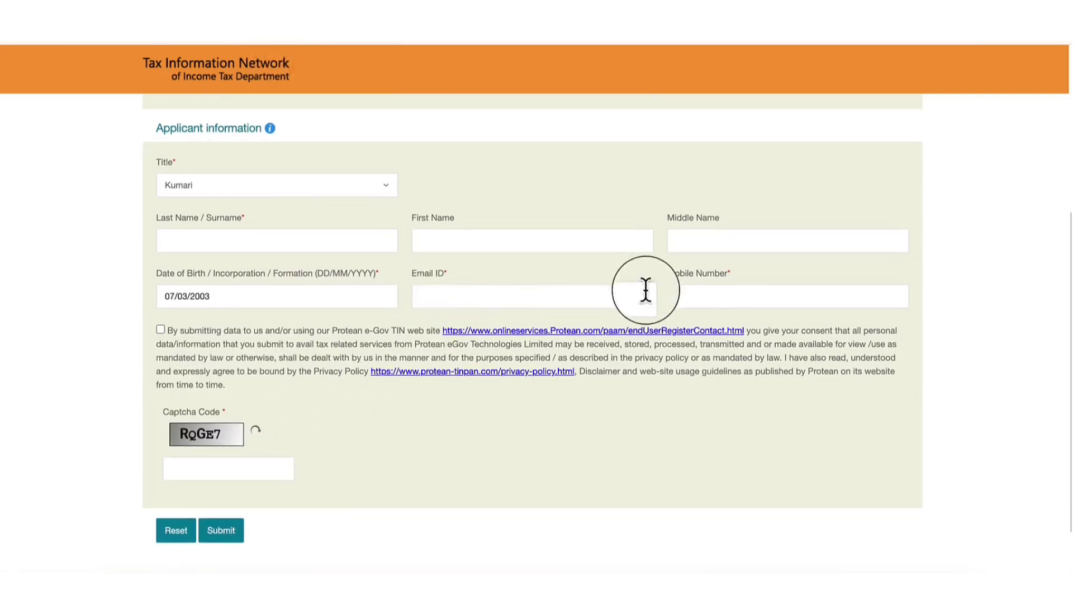
click(161, 329)
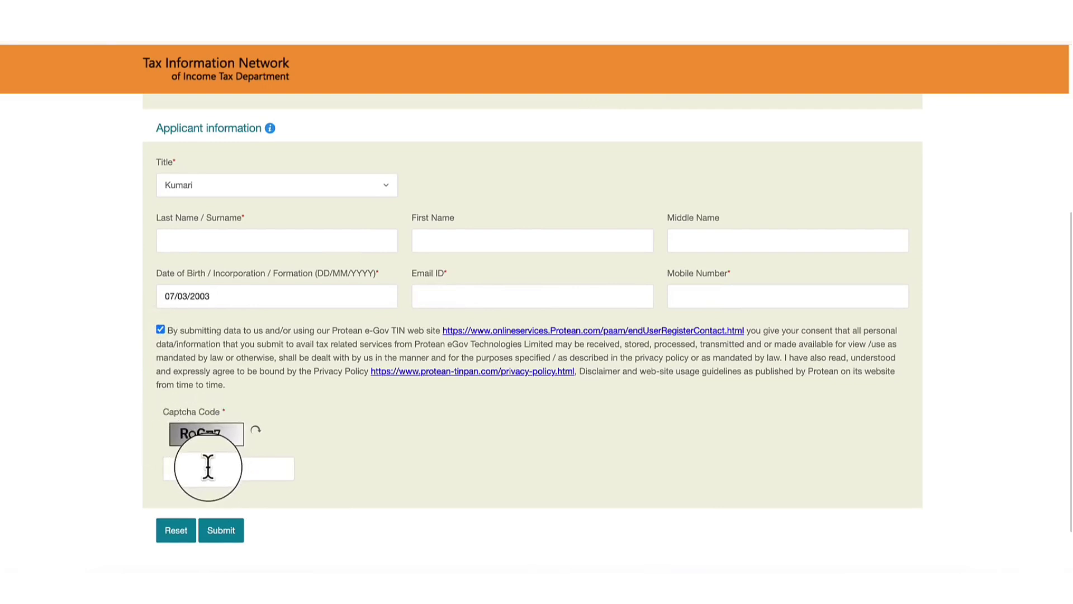
click(230, 531)
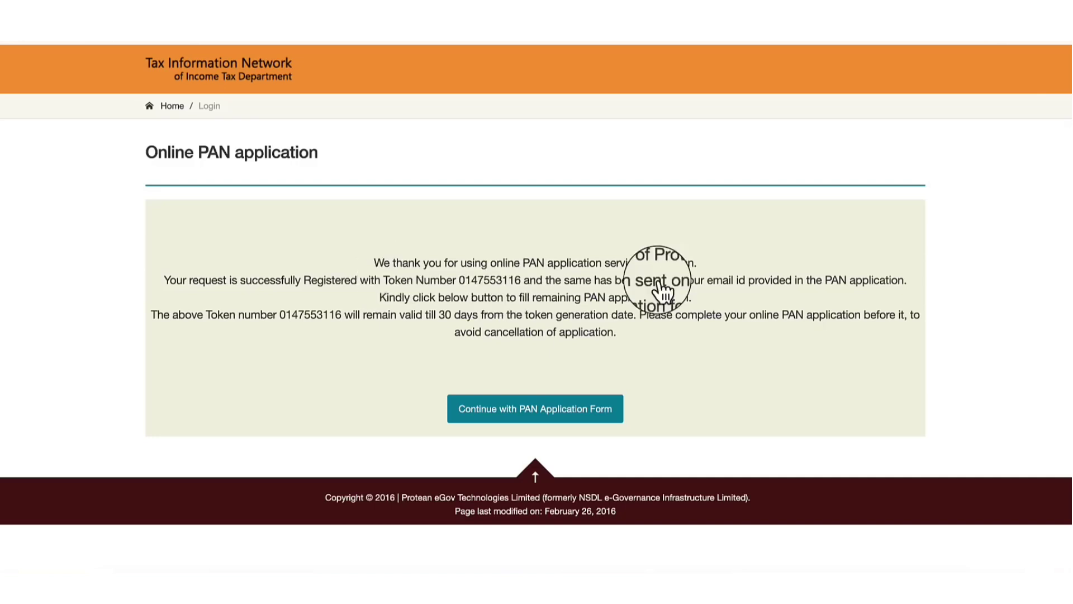
click(556, 419)
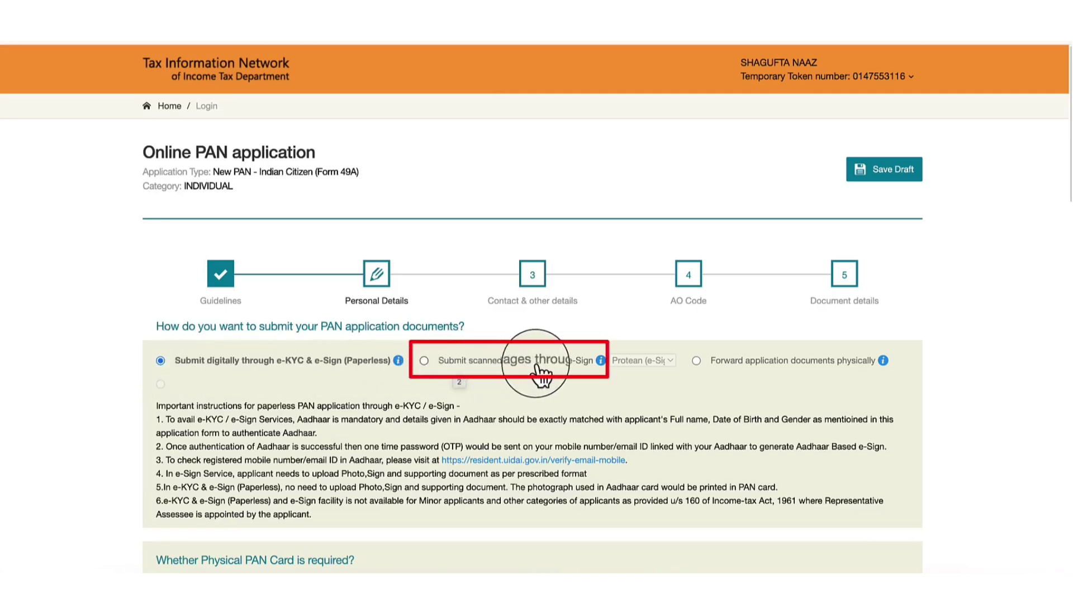
- Choose to submit the PAN application documents as scanned images through e-Sign
click(425, 360)
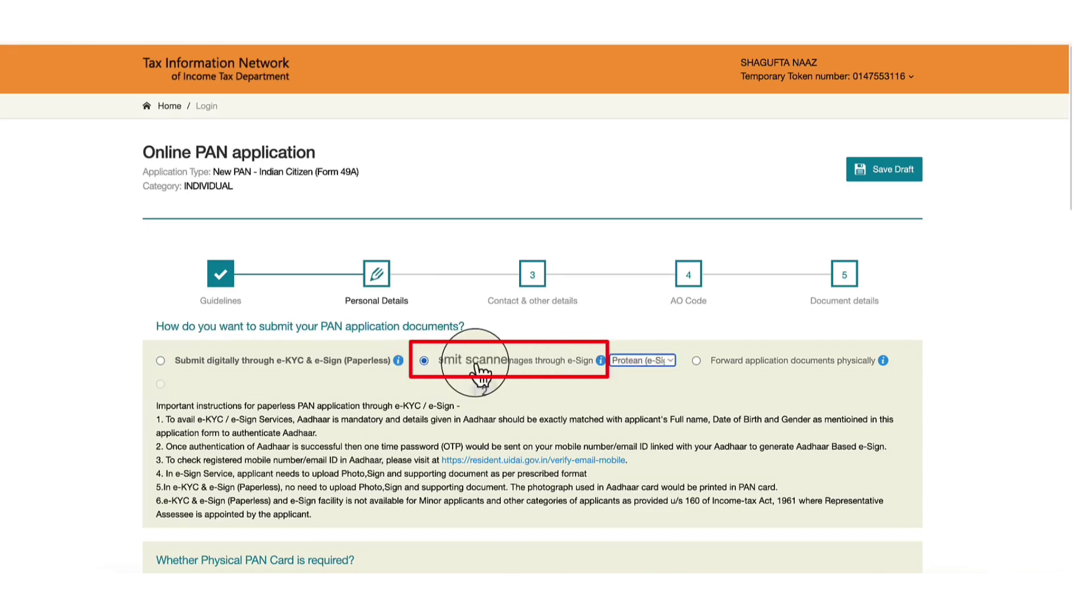
scroll(493, 396, down, 3)
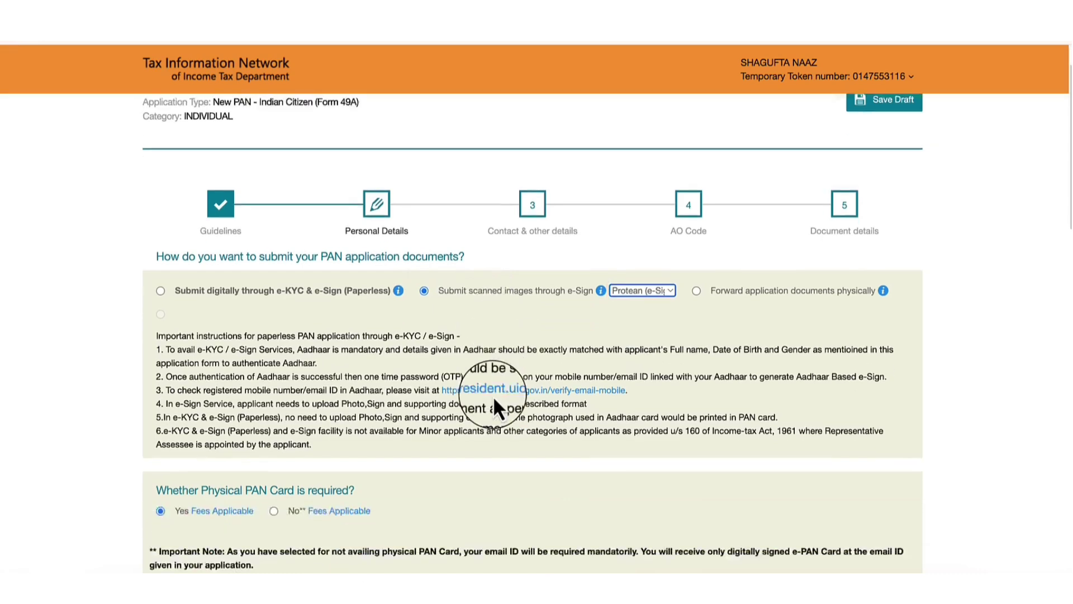
scroll(493, 396, down, 1)
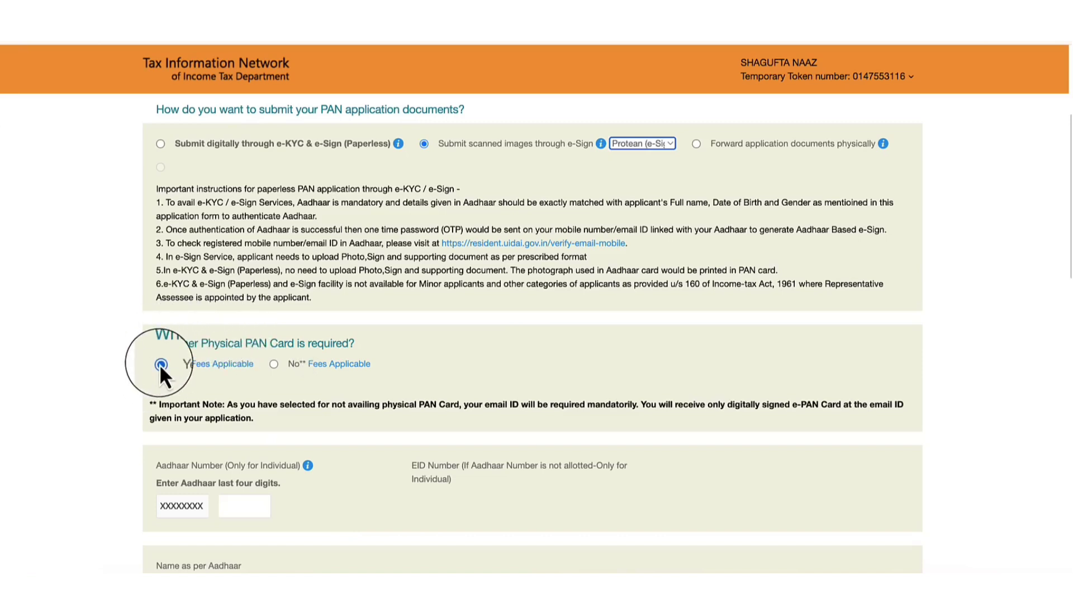
mouse_move(229, 372)
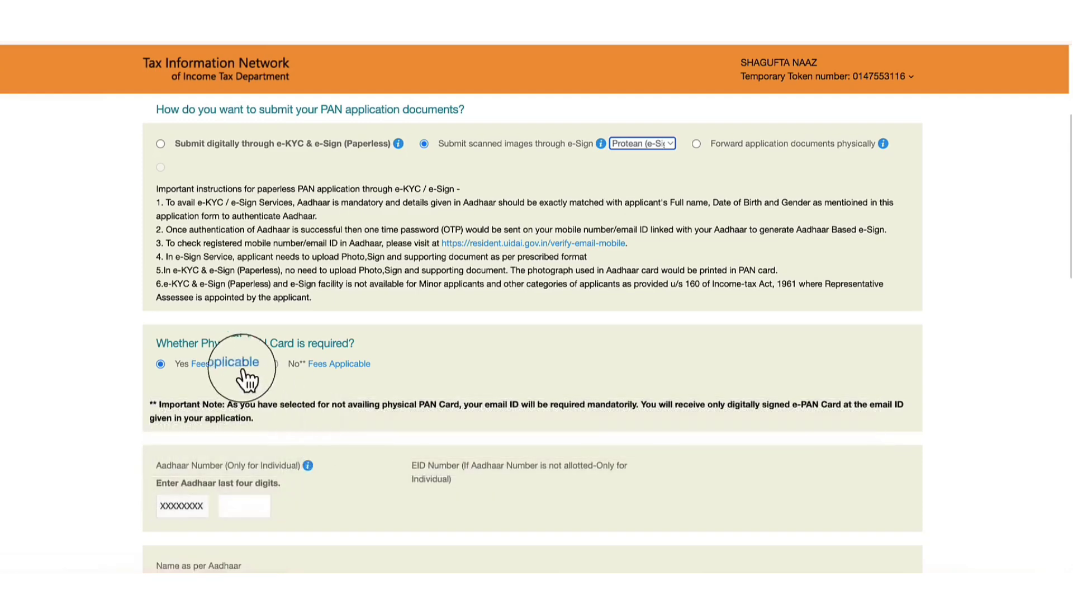
scroll(247, 407, down, 2)
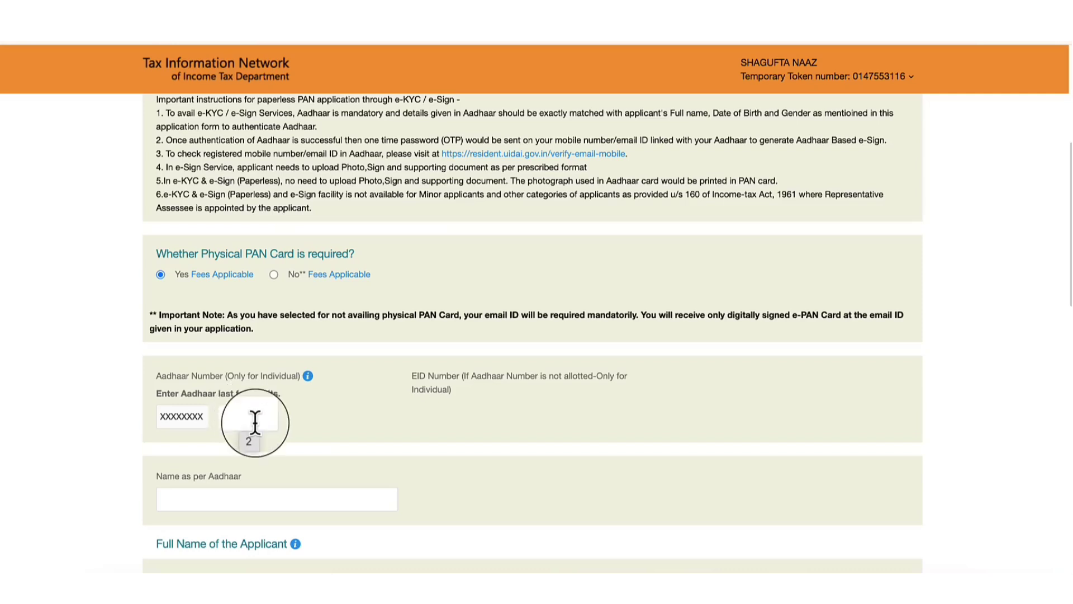
- Set the applicant's gender to Female and proceed to the contact and other details
click(198, 496)
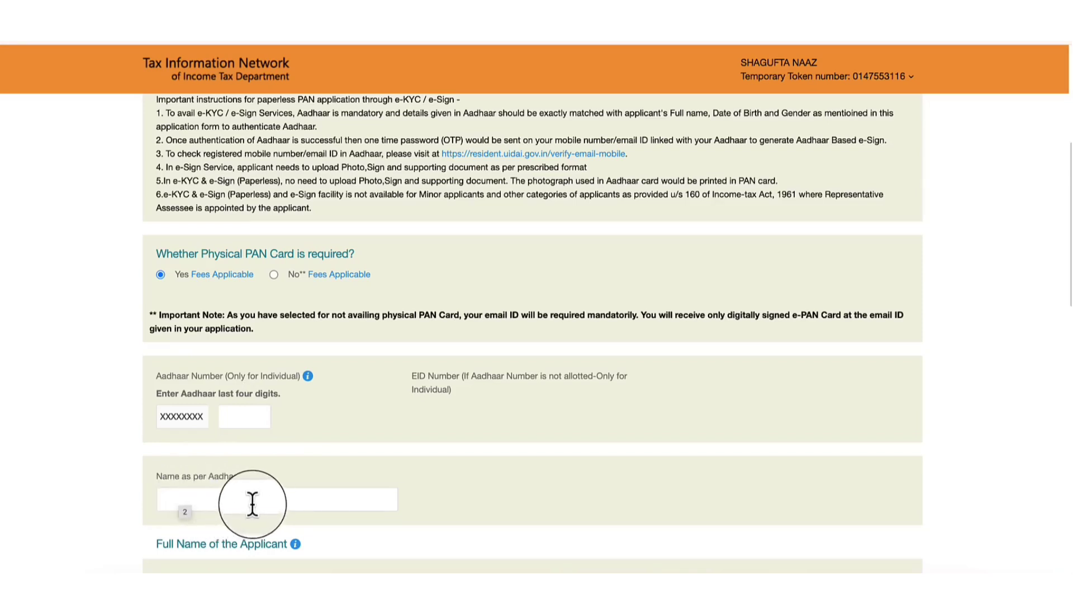
scroll(557, 413, down, 8)
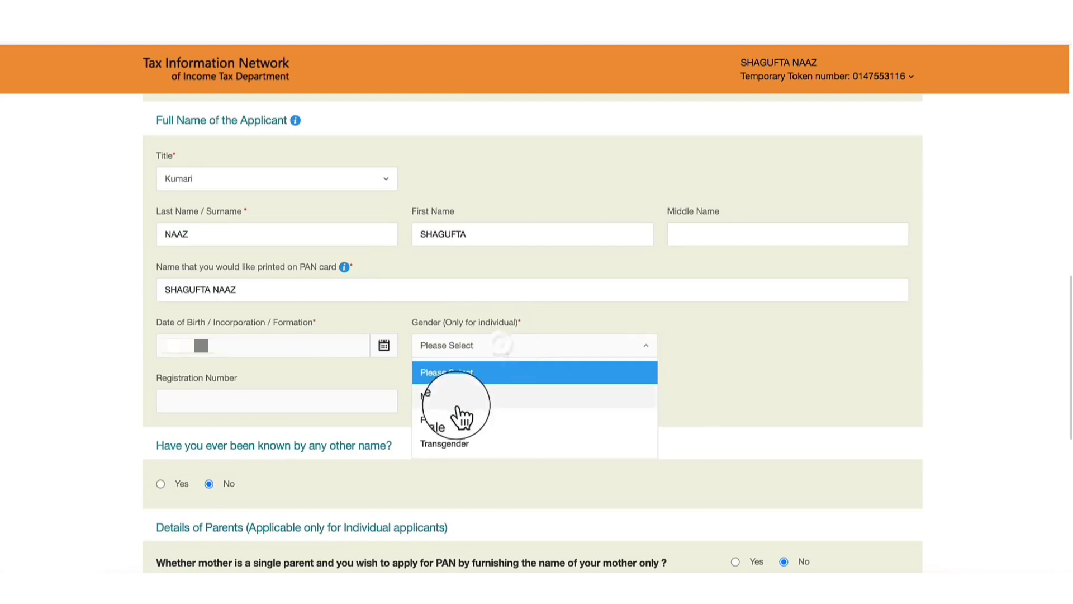
click(453, 405)
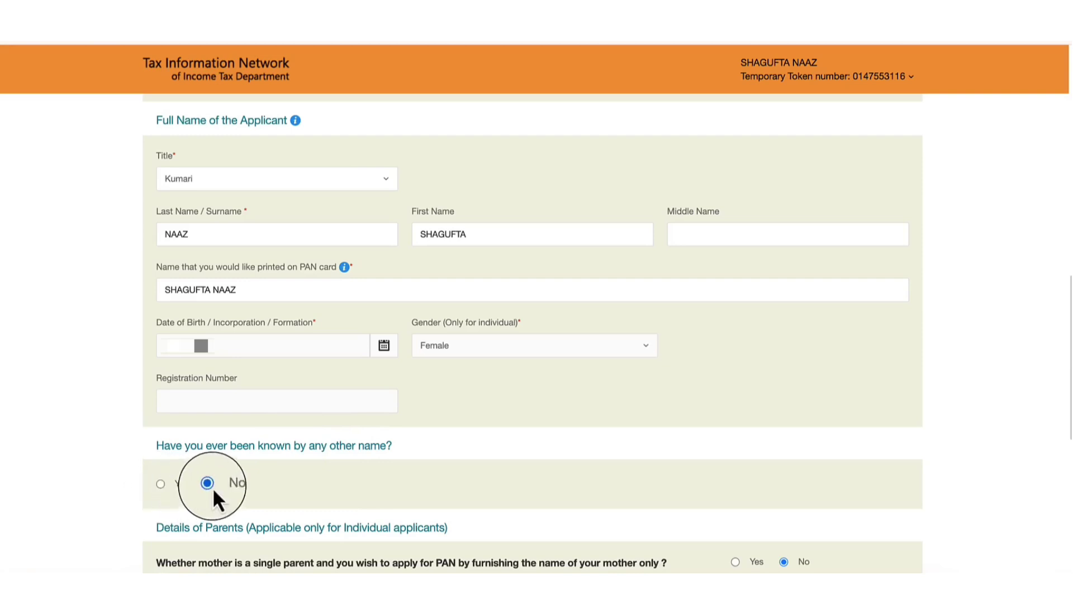
scroll(407, 373, down, 6)
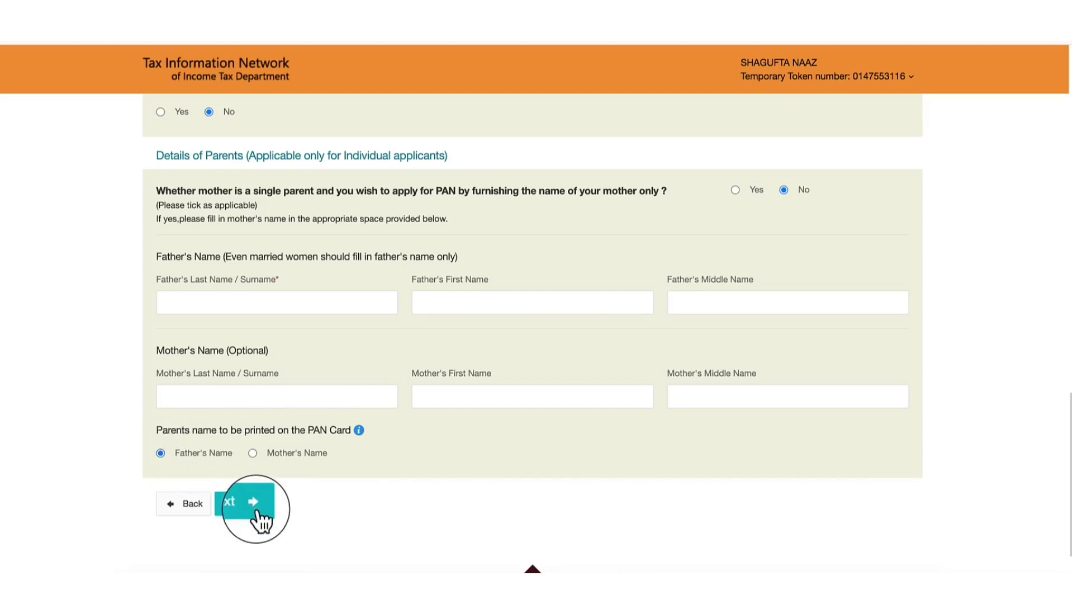
click(240, 503)
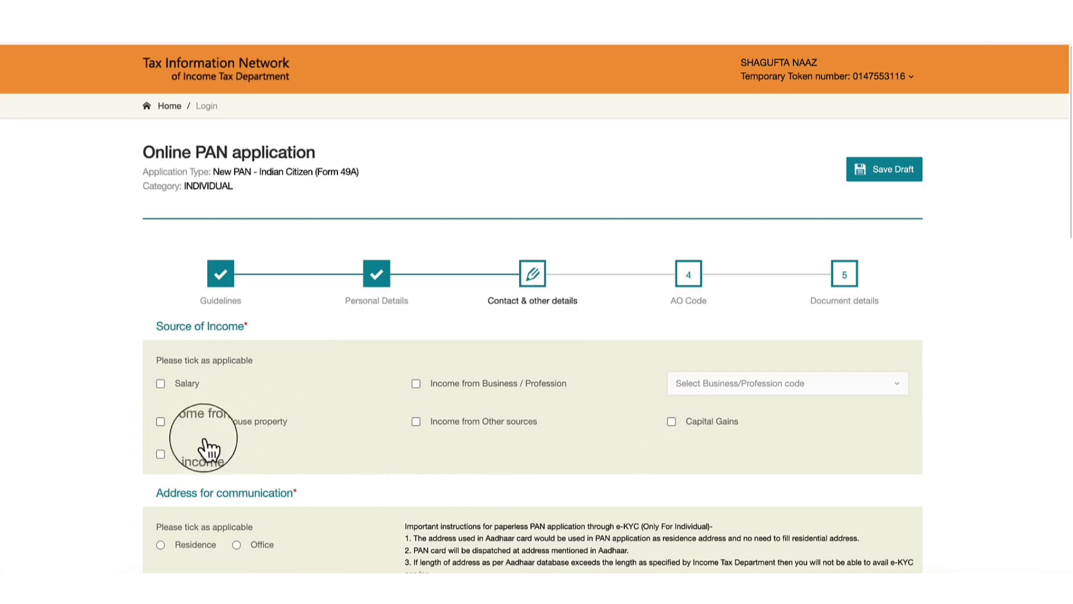
- Mark No income as the source of income and choose Residence as the address for communication
click(162, 454)
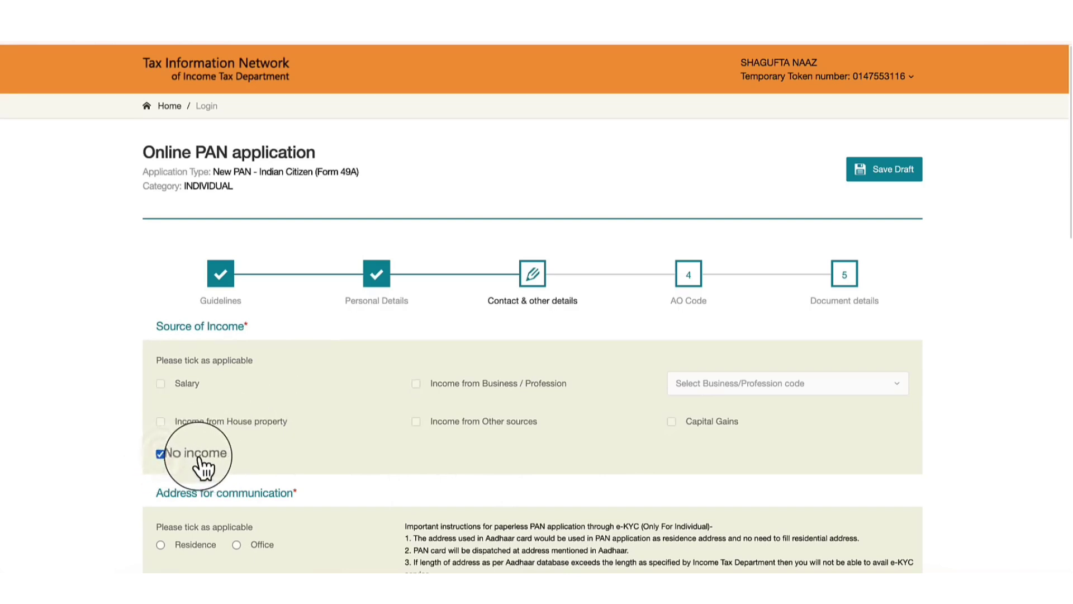
scroll(353, 408, down, 2)
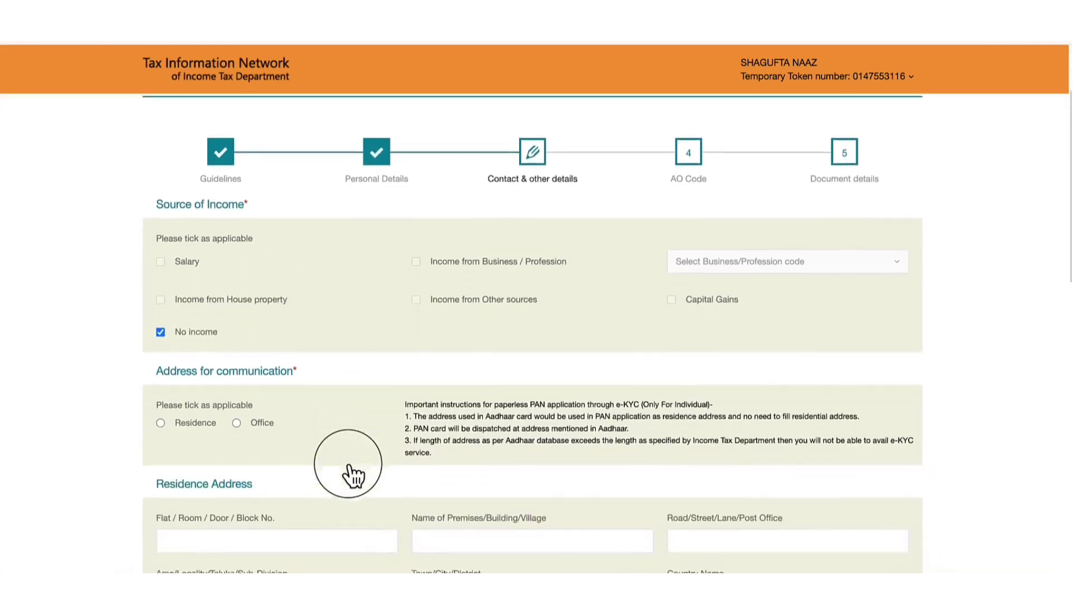
scroll(330, 447, down, 2)
scroll(159, 302, down, 1)
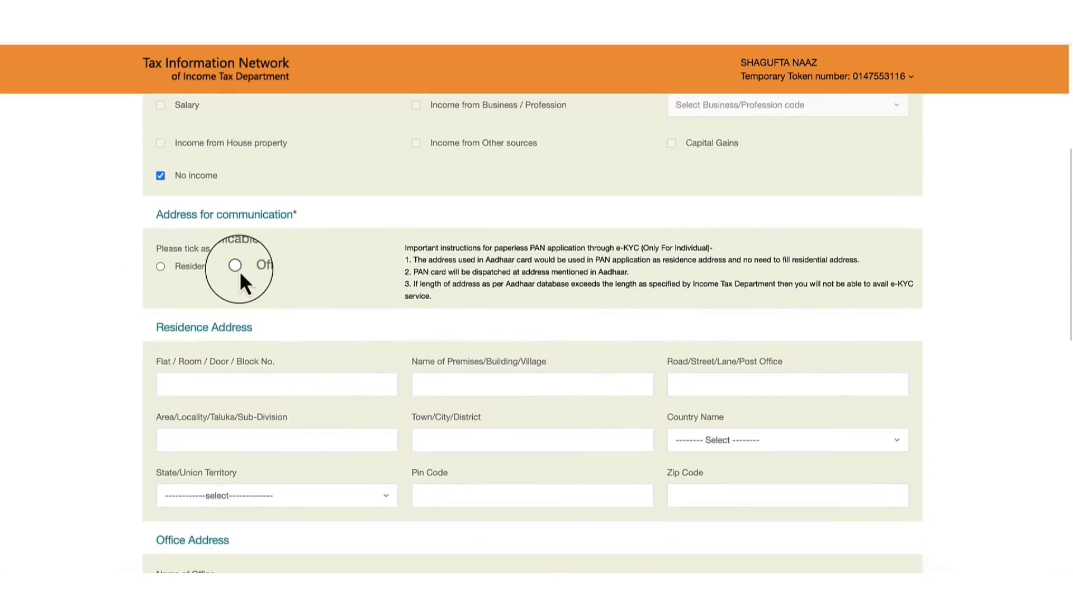
click(160, 266)
scroll(426, 407, down, 1)
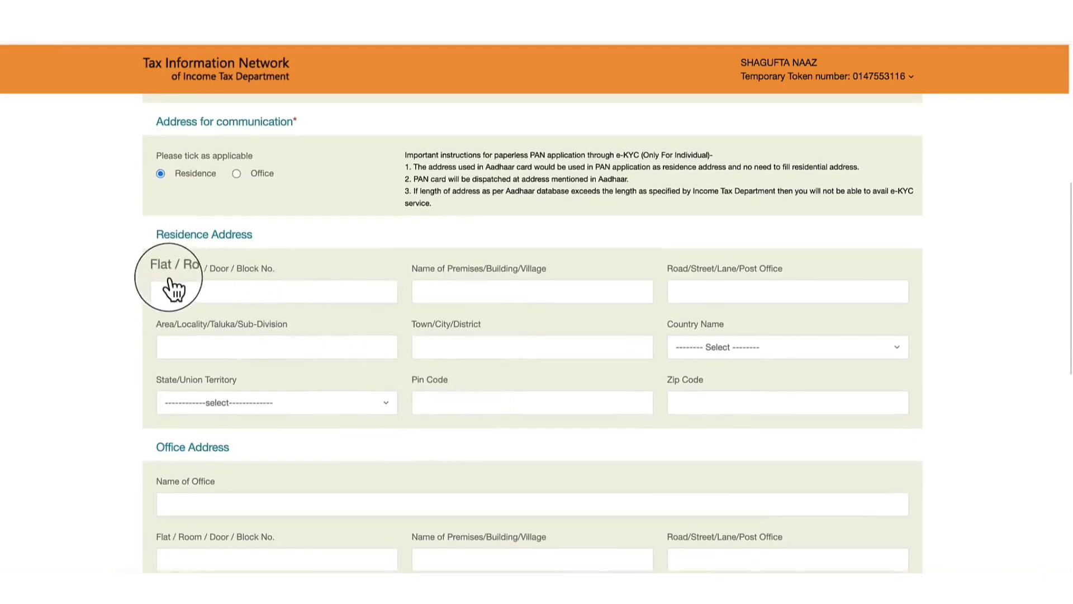
click(264, 292)
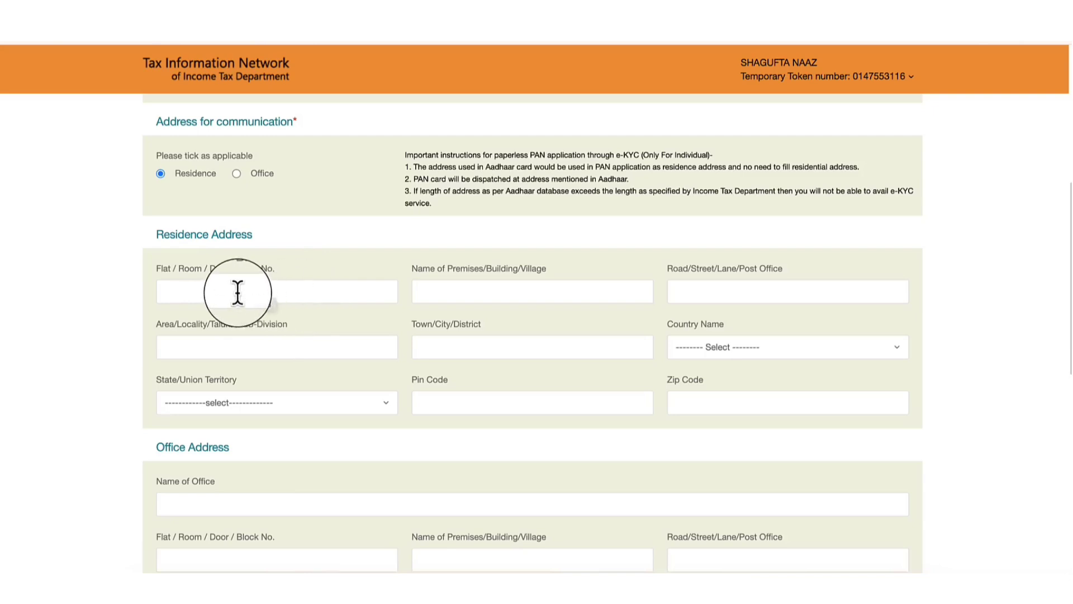
click(498, 292)
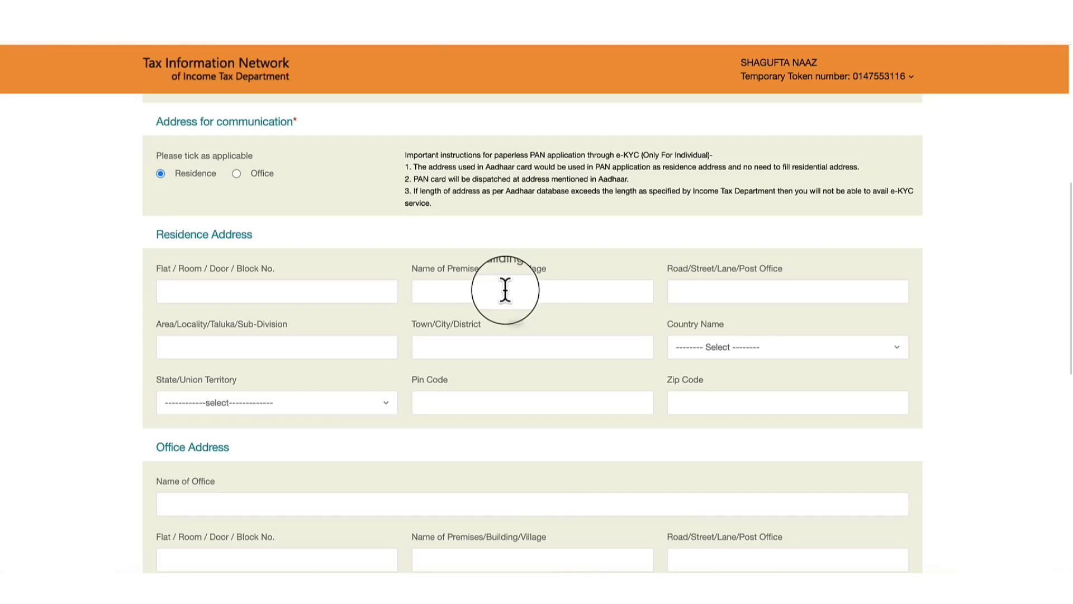
click(716, 294)
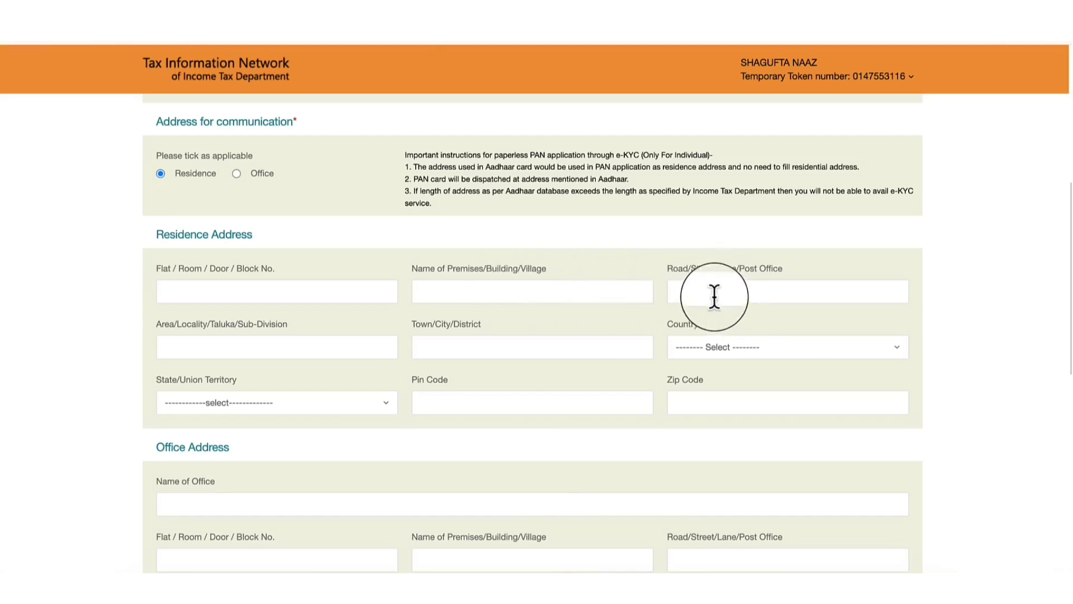
click(721, 293)
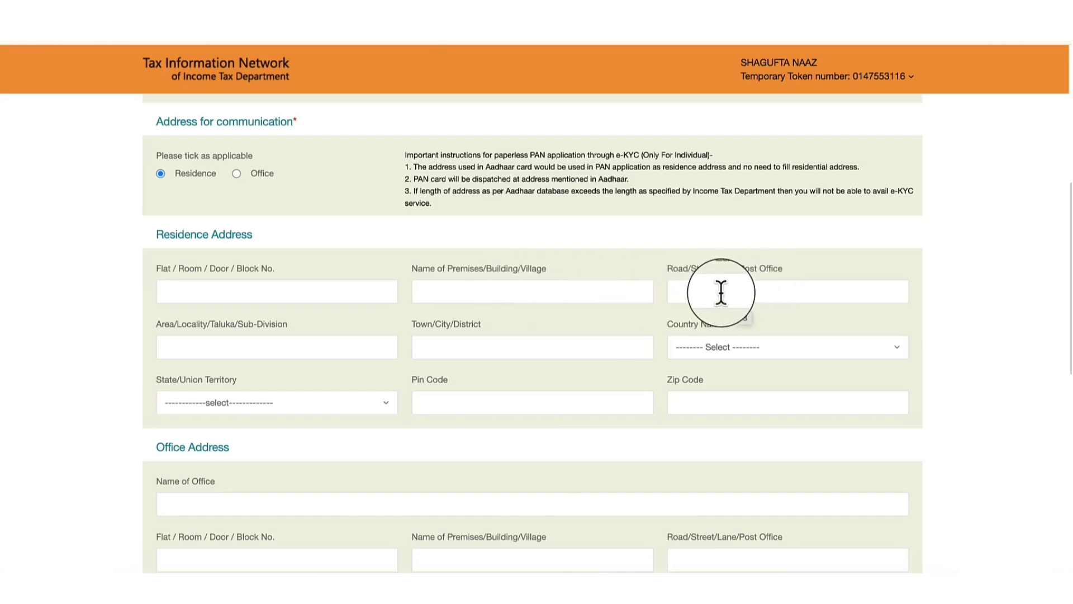
click(190, 345)
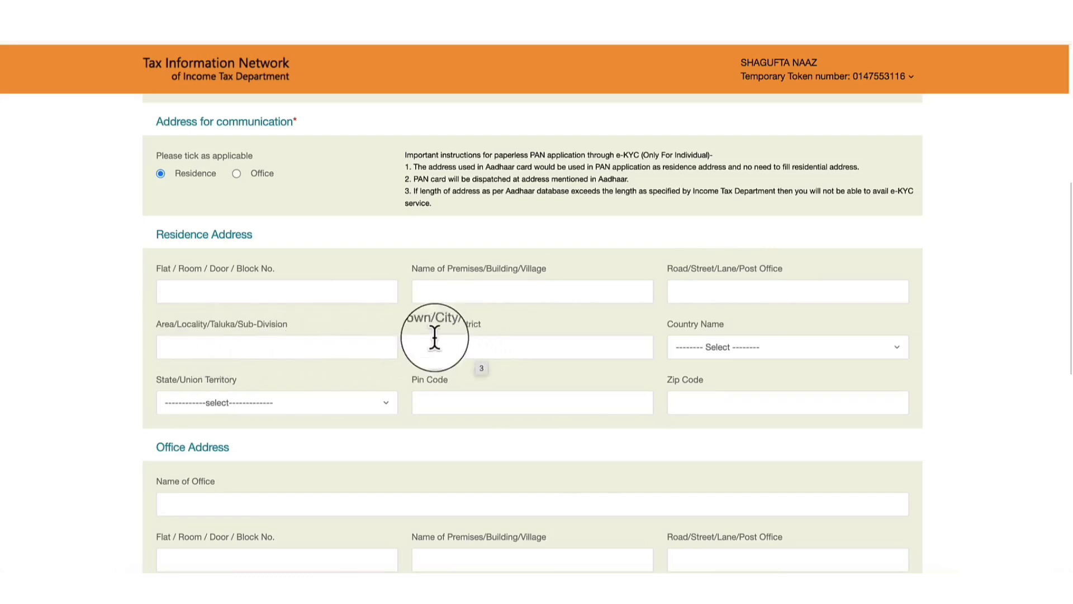
click(450, 348)
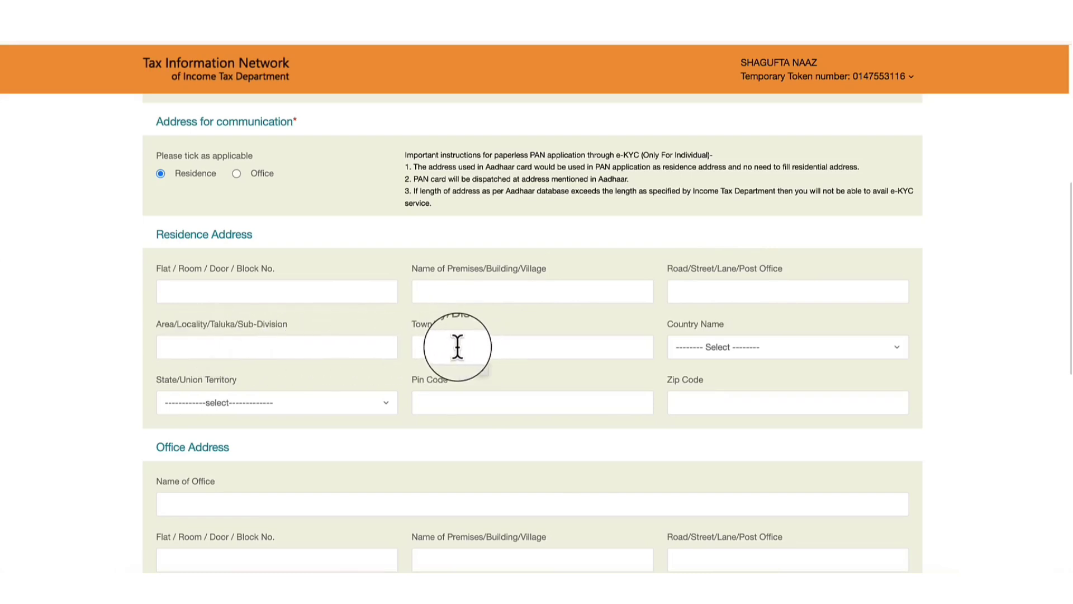
- Set the residence address country to INDIA and the state to UTTAR PRADESH
click(756, 347)
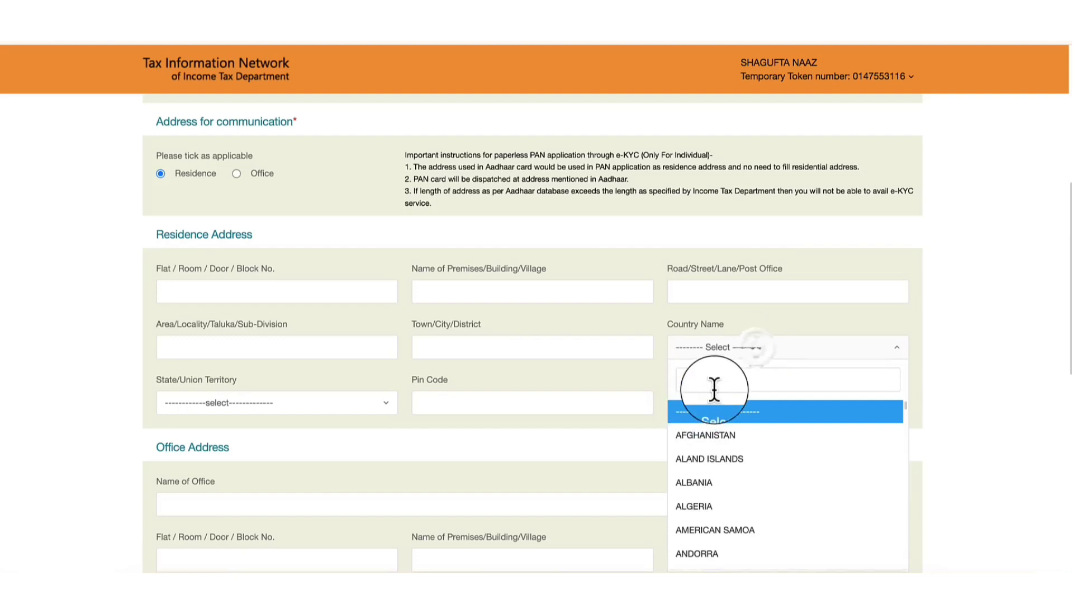
text(india)
key(Return)
click(311, 404)
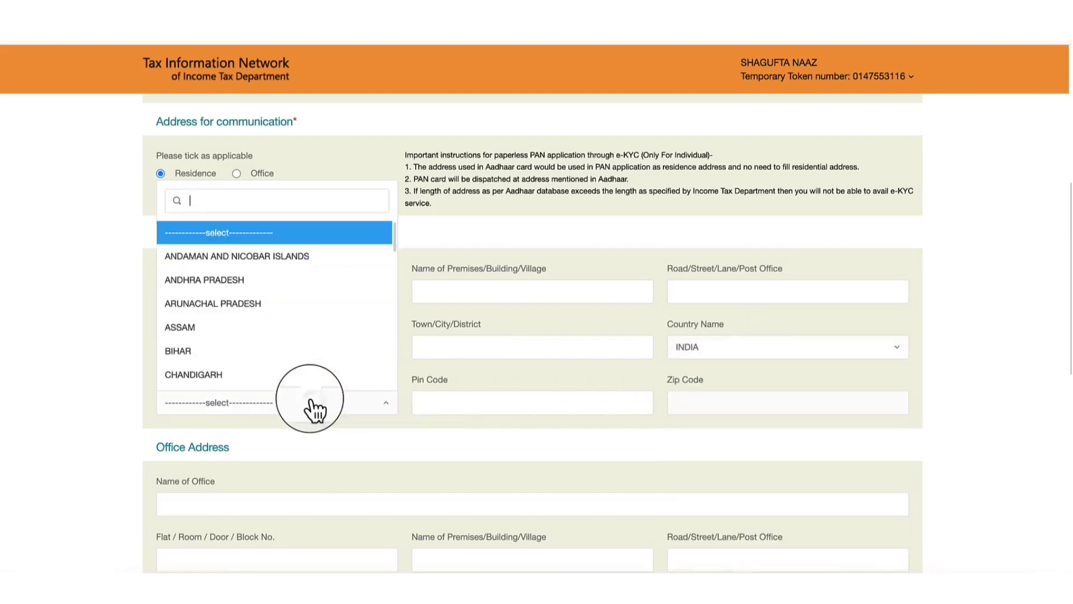
text(uttar)
key(Return)
click(438, 402)
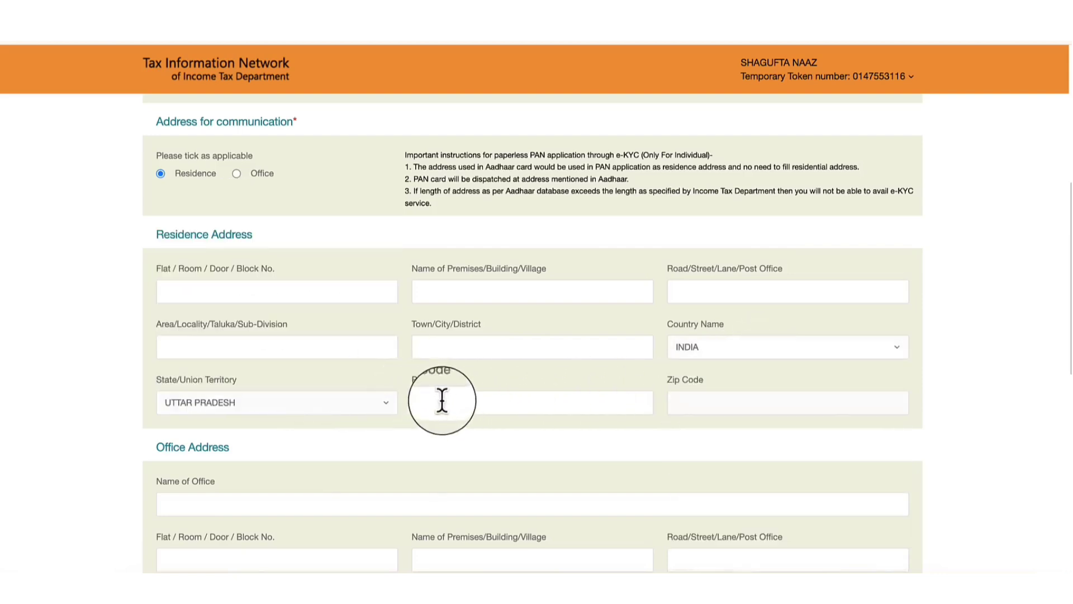
scroll(438, 398, down, 3)
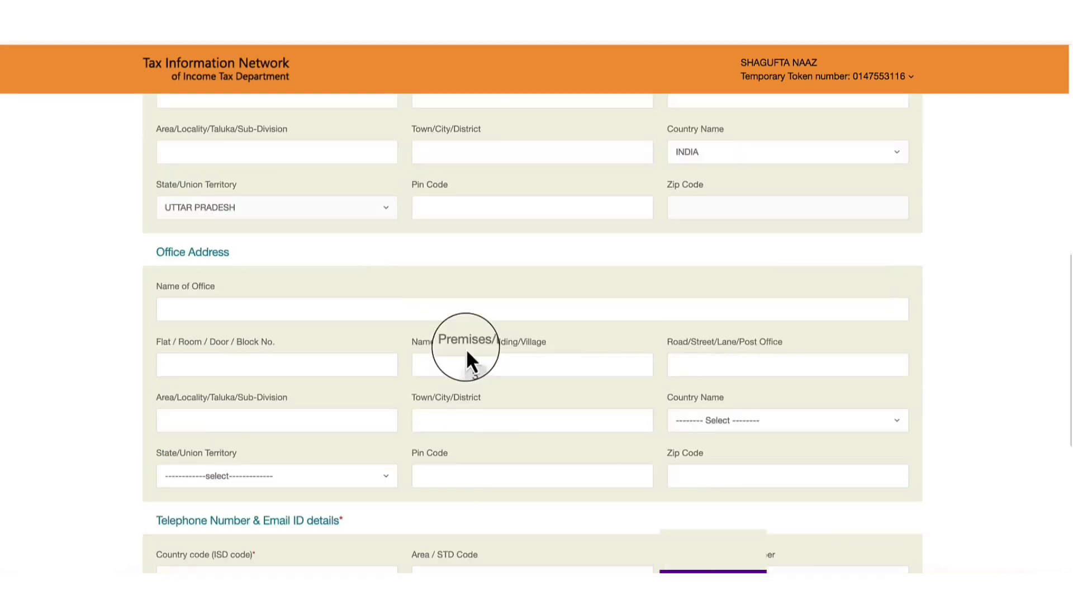
scroll(293, 313, down, 1)
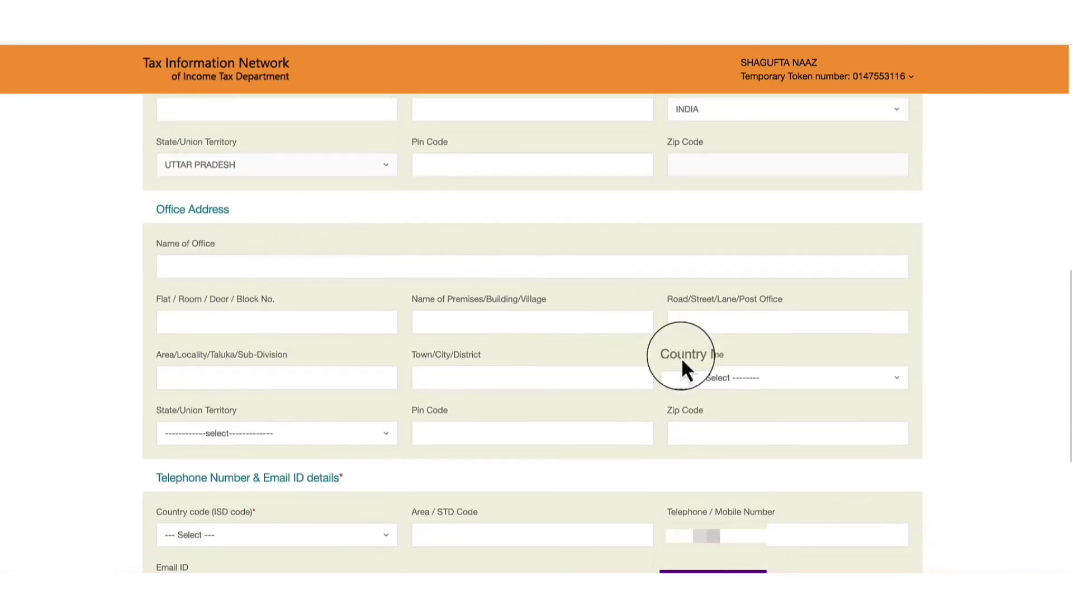
- Set the telephone country code to INDIA (91) and proceed to the AO code details
scroll(210, 367, up, 2)
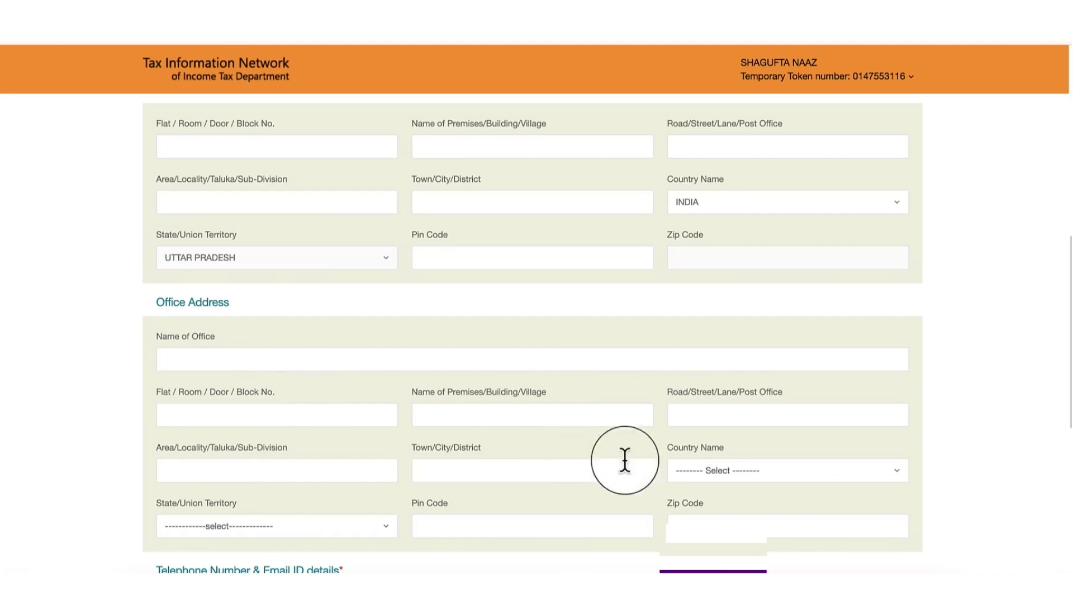
scroll(302, 251, down, 8)
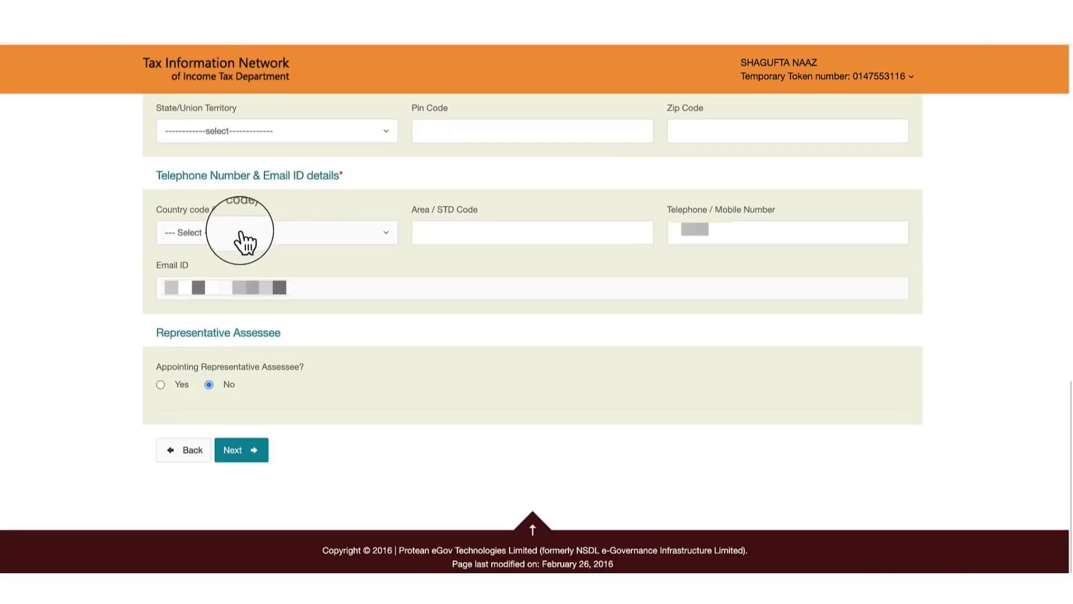
click(244, 237)
text(91)
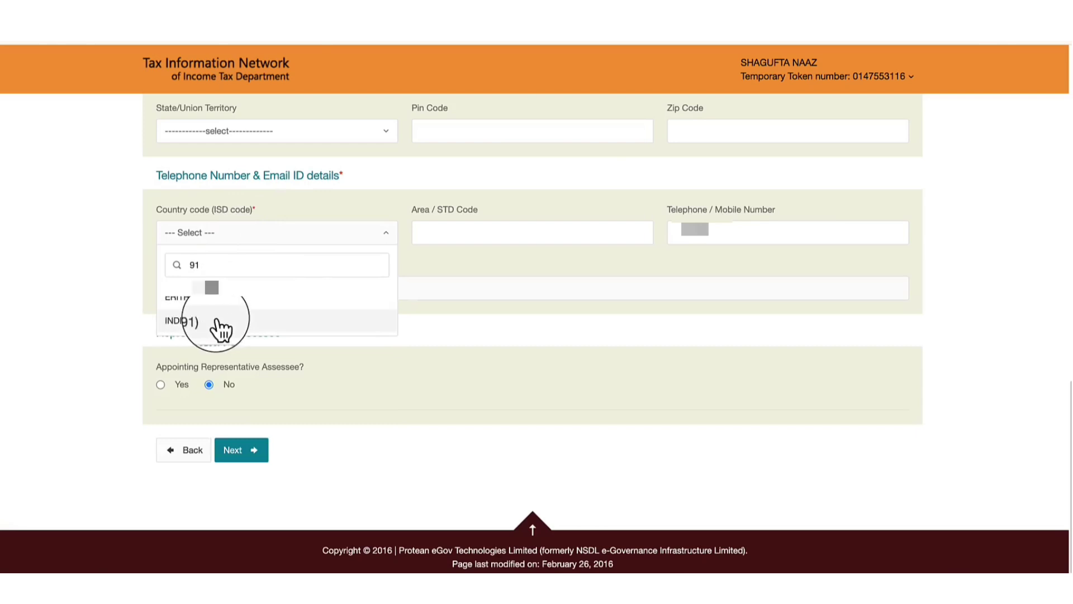
click(208, 327)
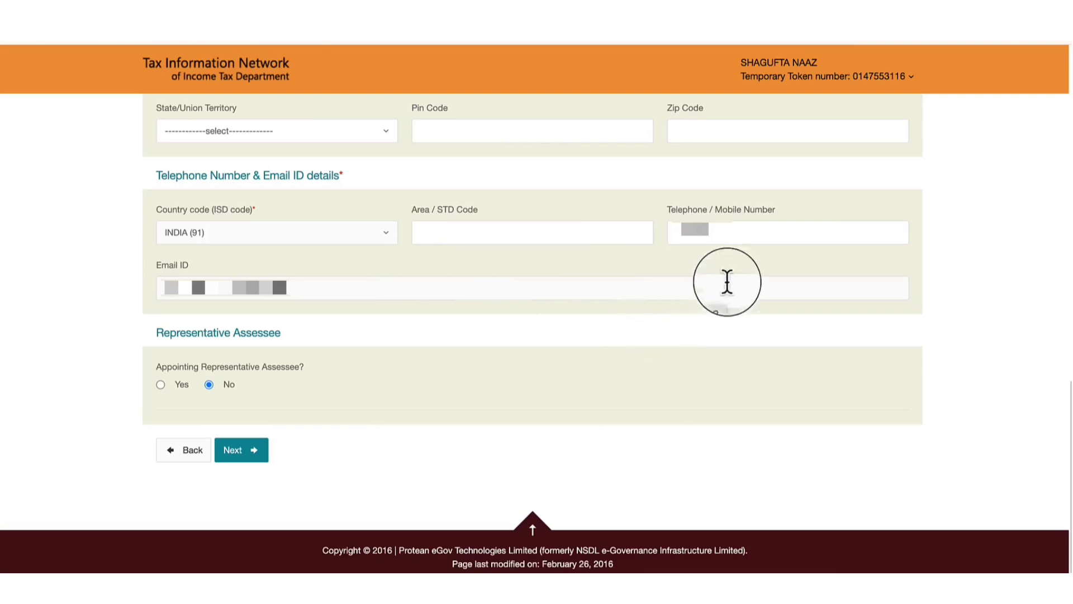
click(761, 232)
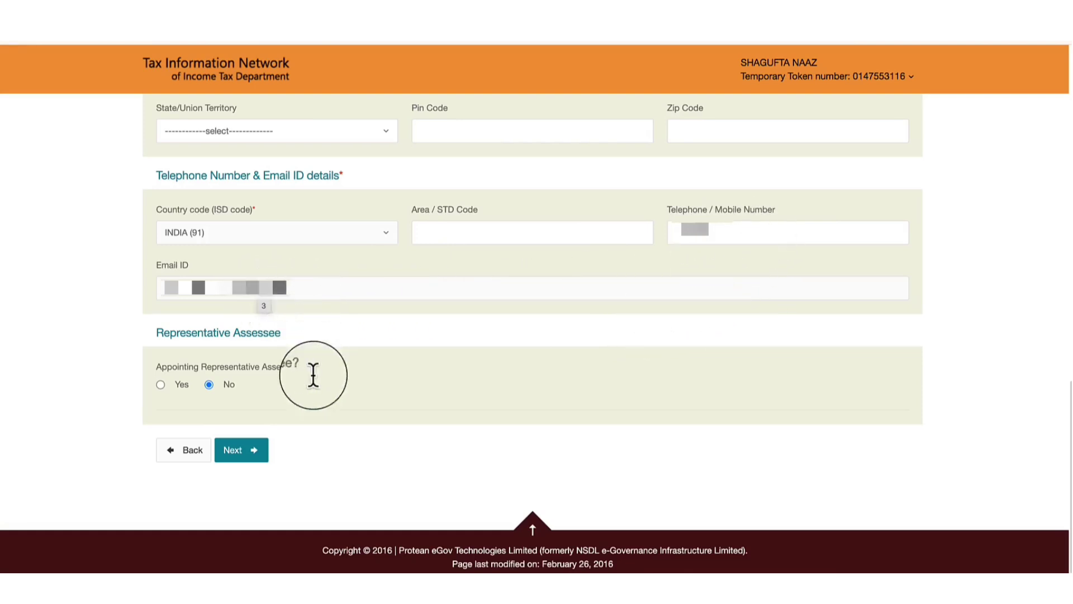
click(246, 450)
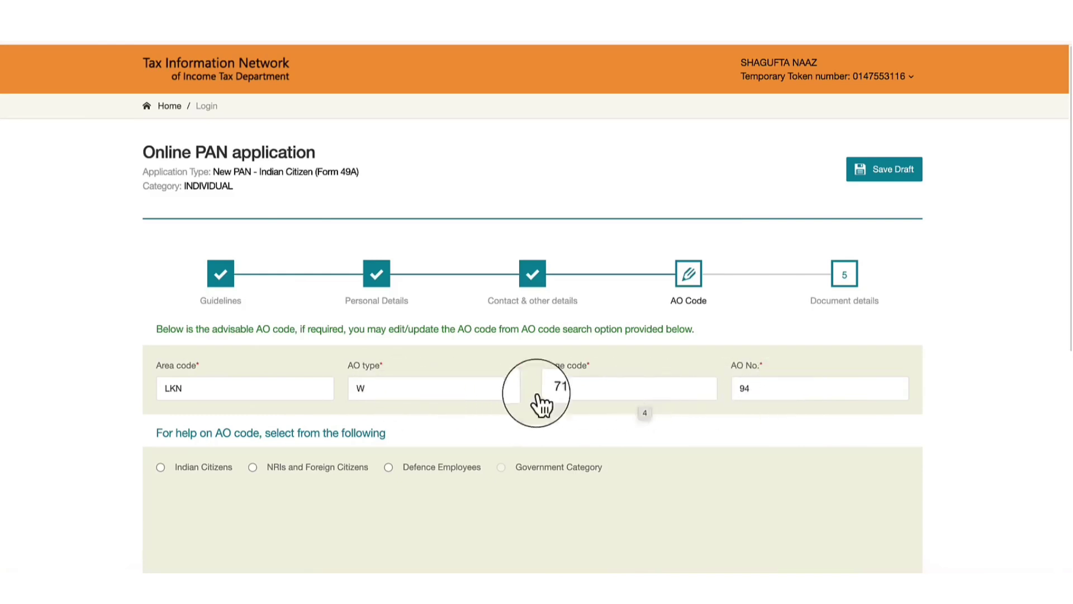
- Fetch the AO codes for Indian Citizens in UTTAR PRADESH, city BIJNORE
scroll(398, 417, down, 1)
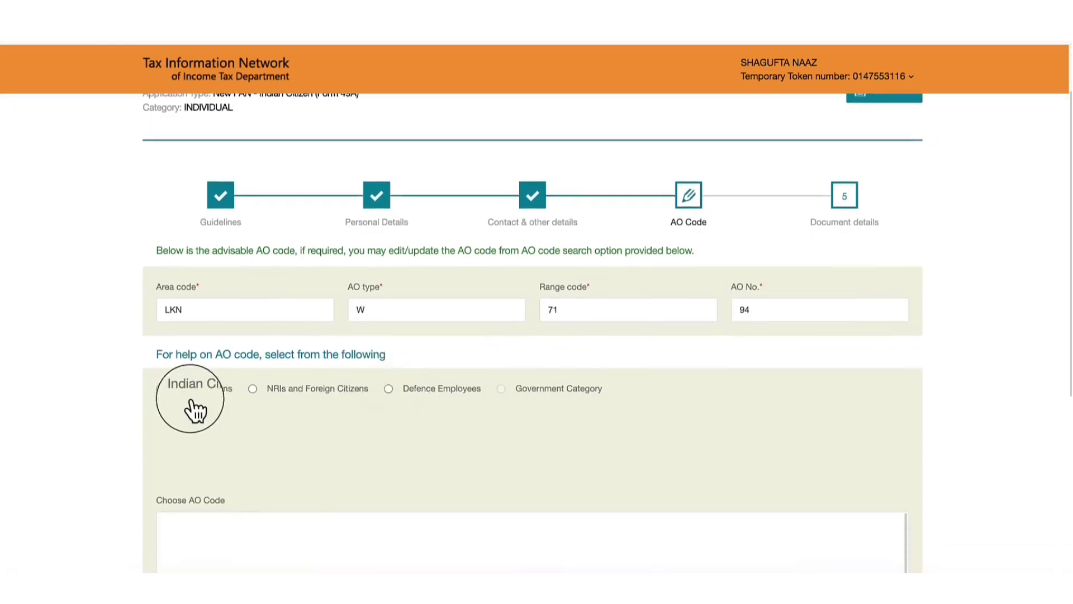
click(160, 389)
scroll(308, 358, down, 2)
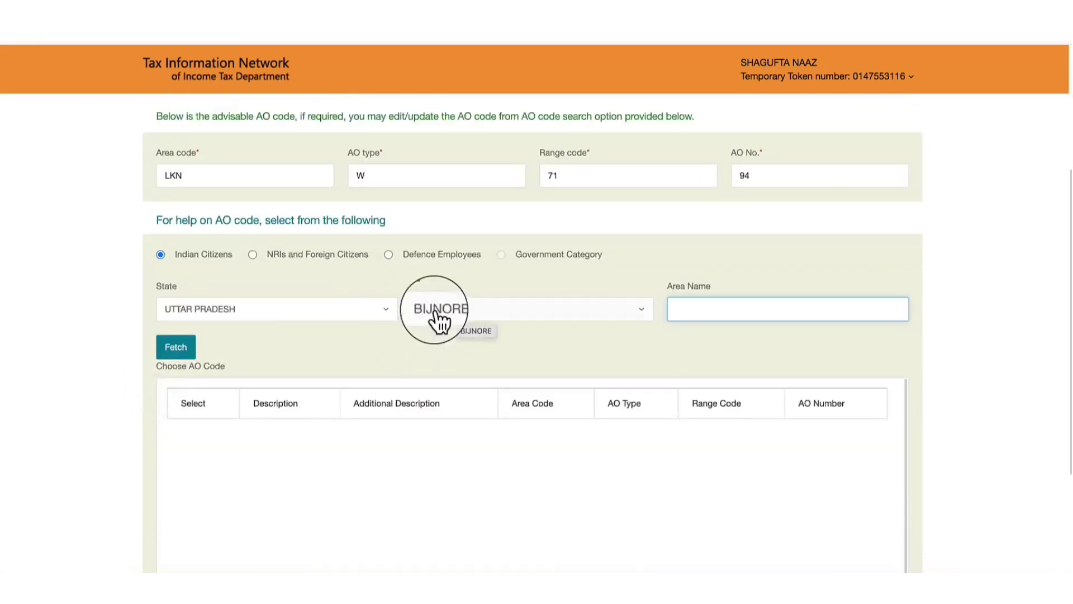
click(179, 348)
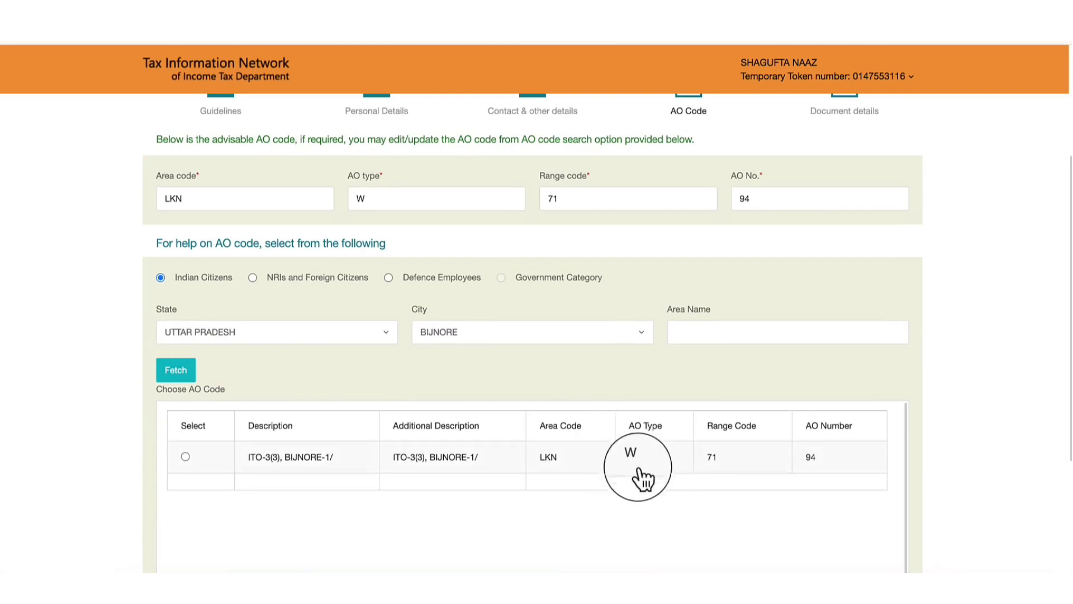
- Select the ITO-3(3), BIJNORE-1/ AO code and proceed to the document details
scroll(774, 478, down, 2)
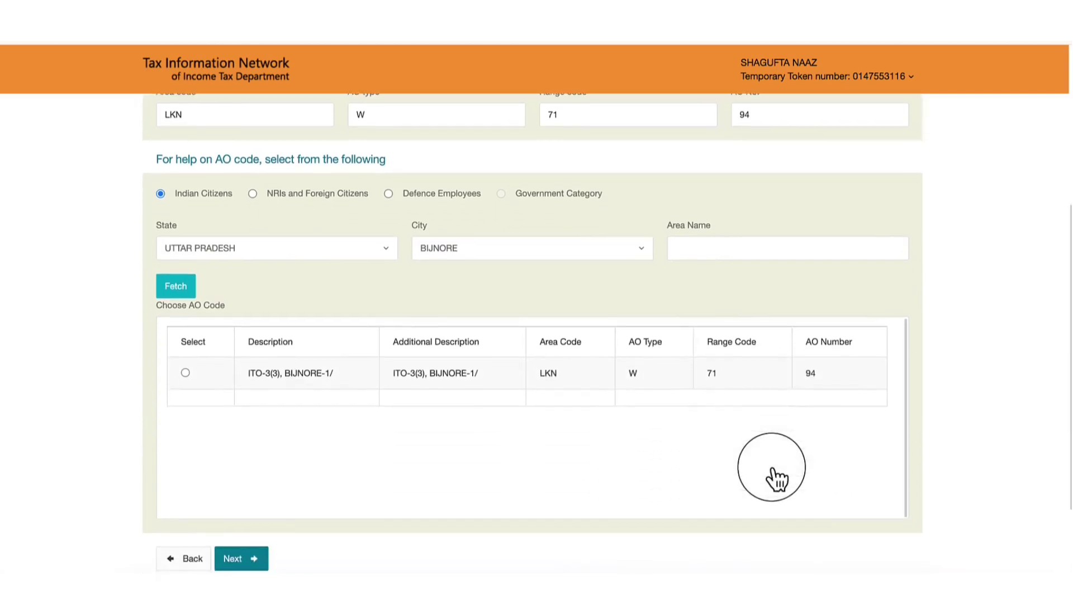
click(187, 373)
scroll(317, 431, down, 1)
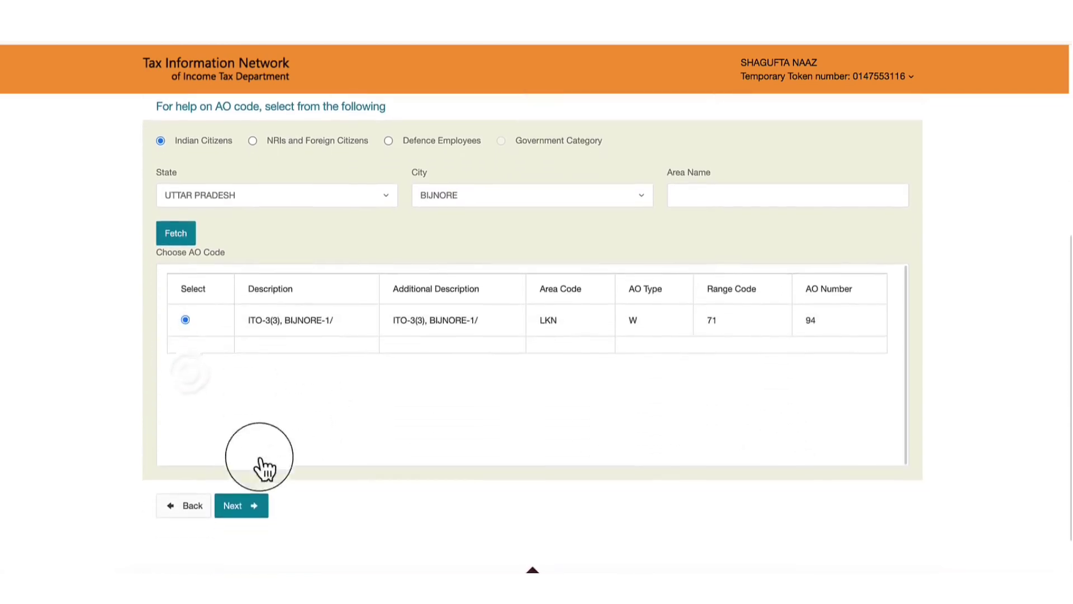
click(246, 506)
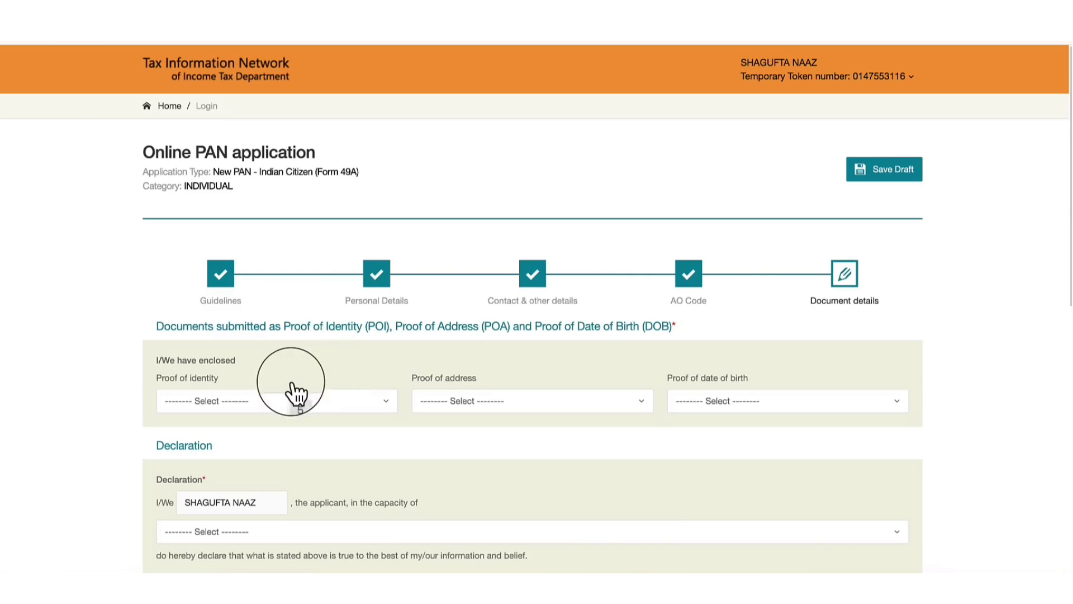
- Choose the AADHAAR Card issued by the Unique Identification Authority of India as proof of identity, address and date of birth
click(246, 403)
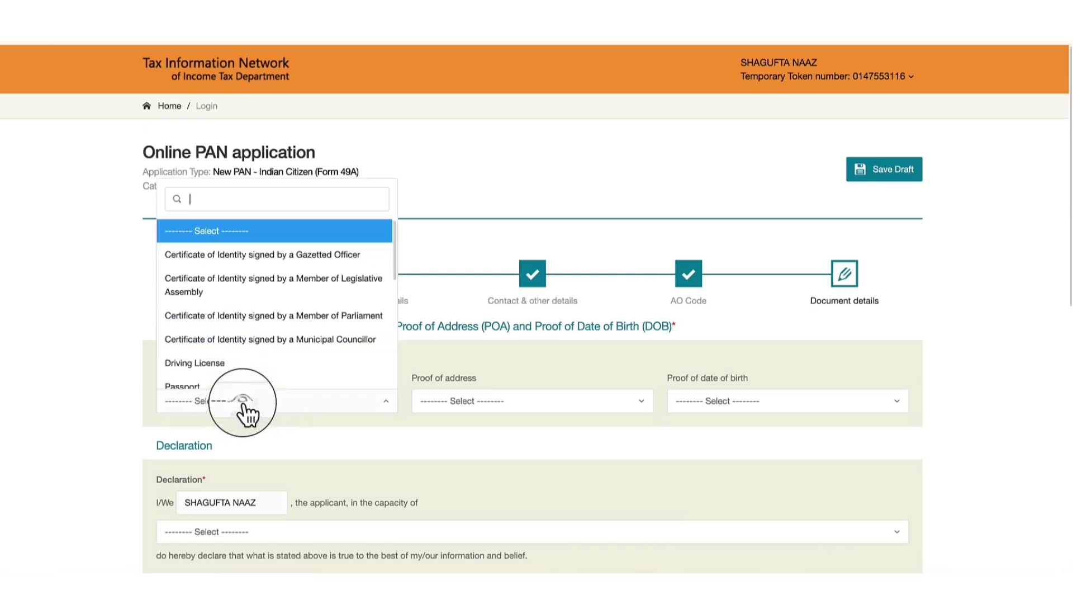
scroll(258, 334, down, 5)
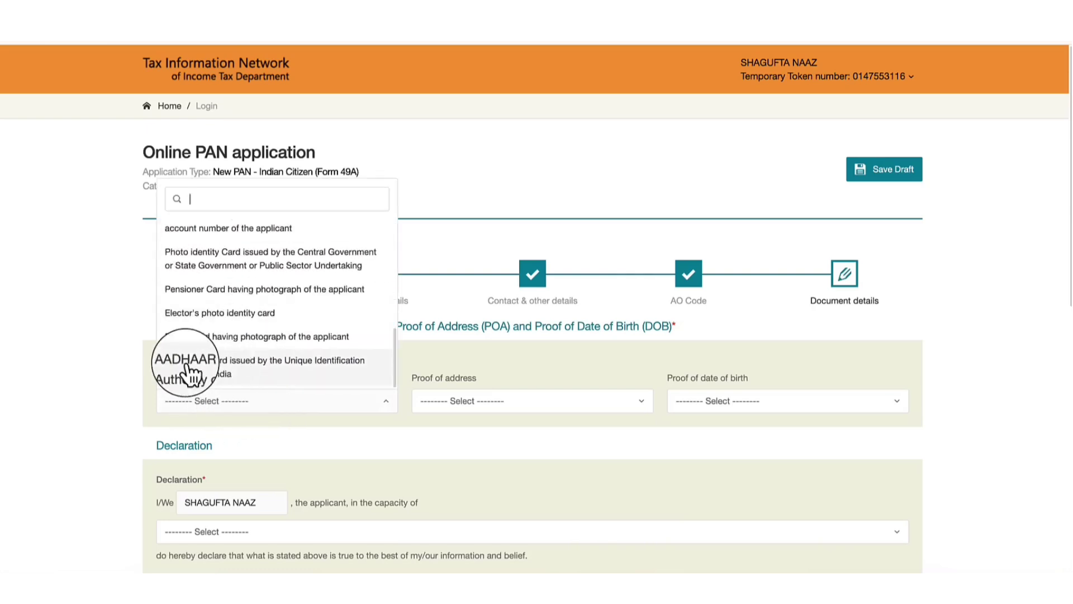
click(257, 366)
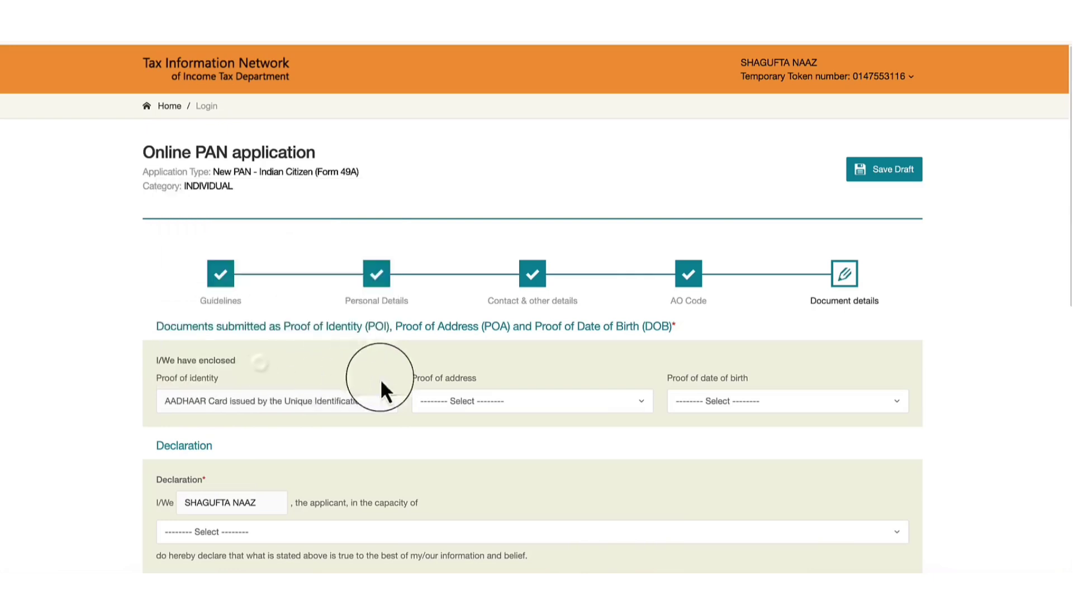
click(460, 389)
scroll(540, 335, down, 4)
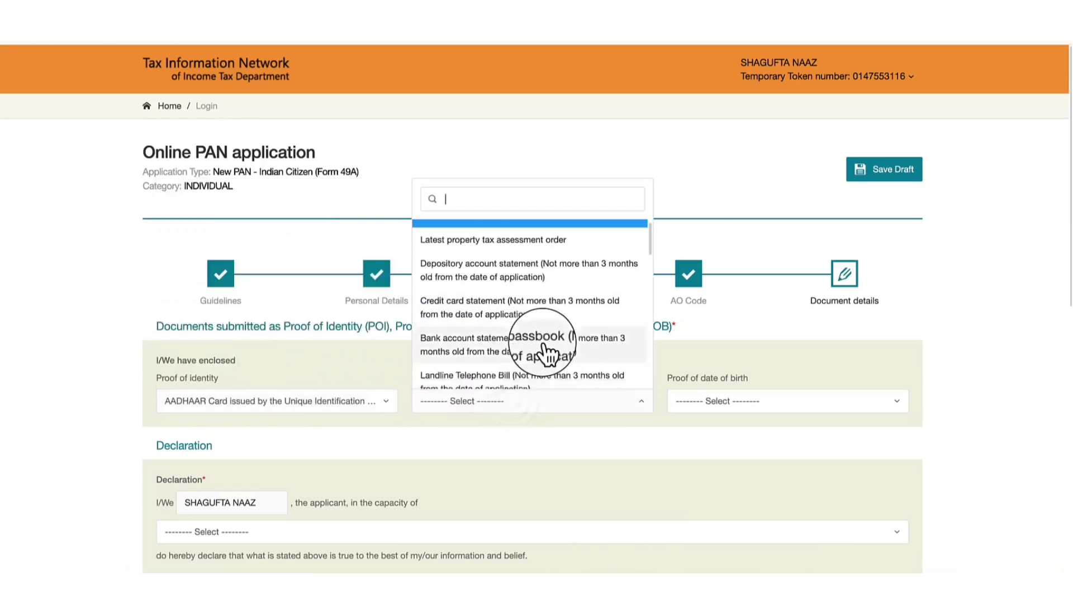
scroll(545, 352, down, 8)
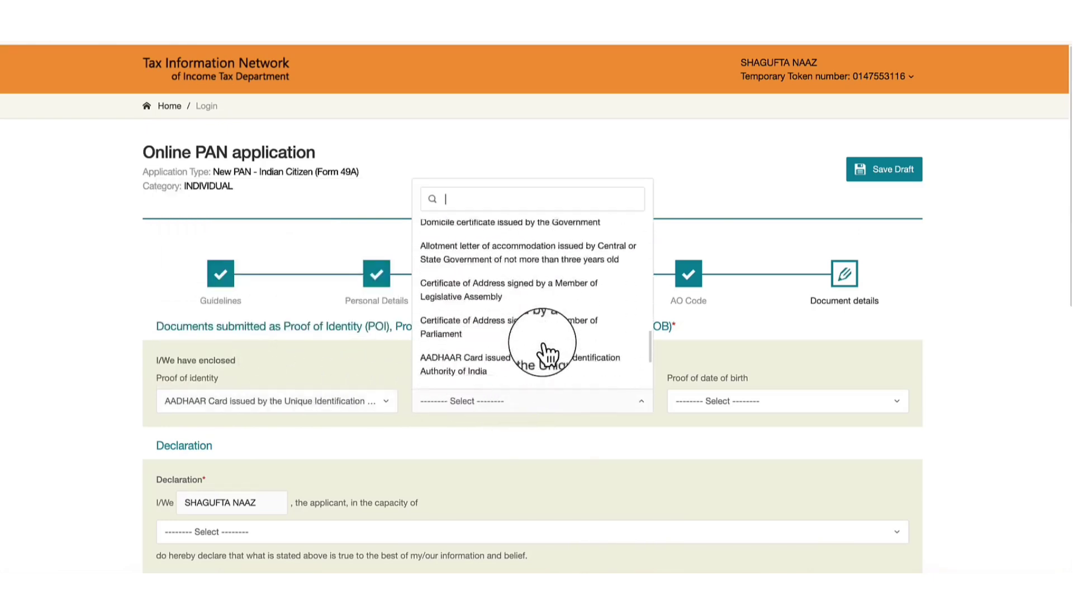
click(738, 397)
click(738, 401)
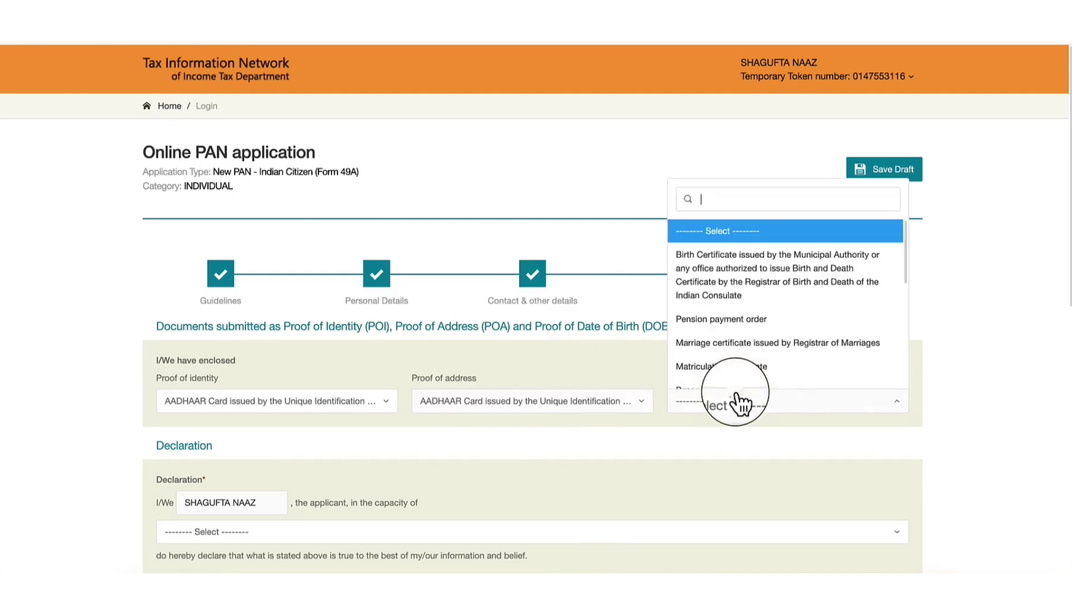
scroll(771, 335, down, 5)
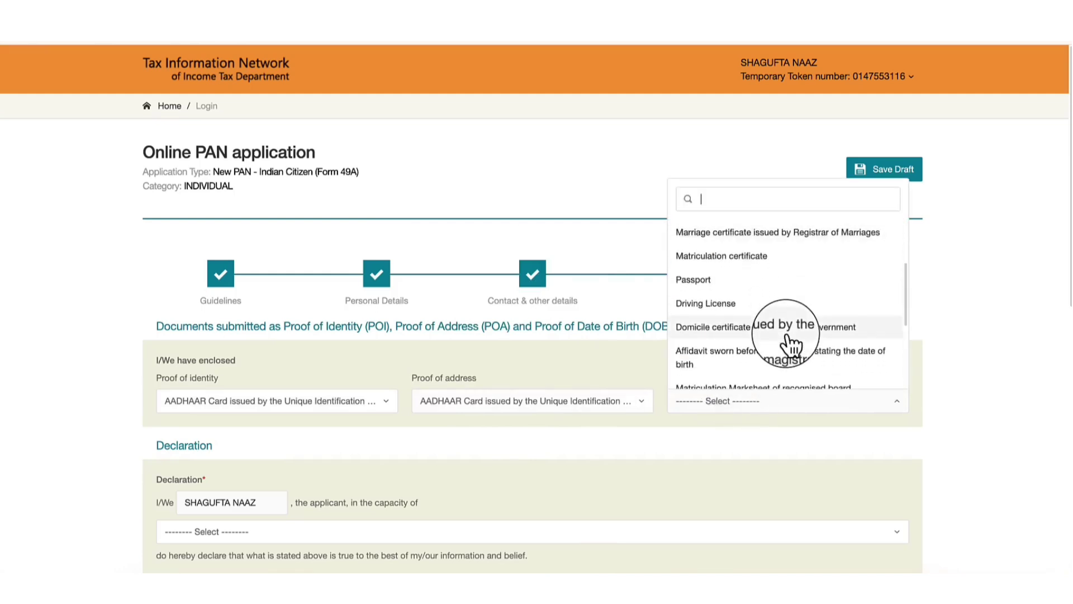
click(771, 330)
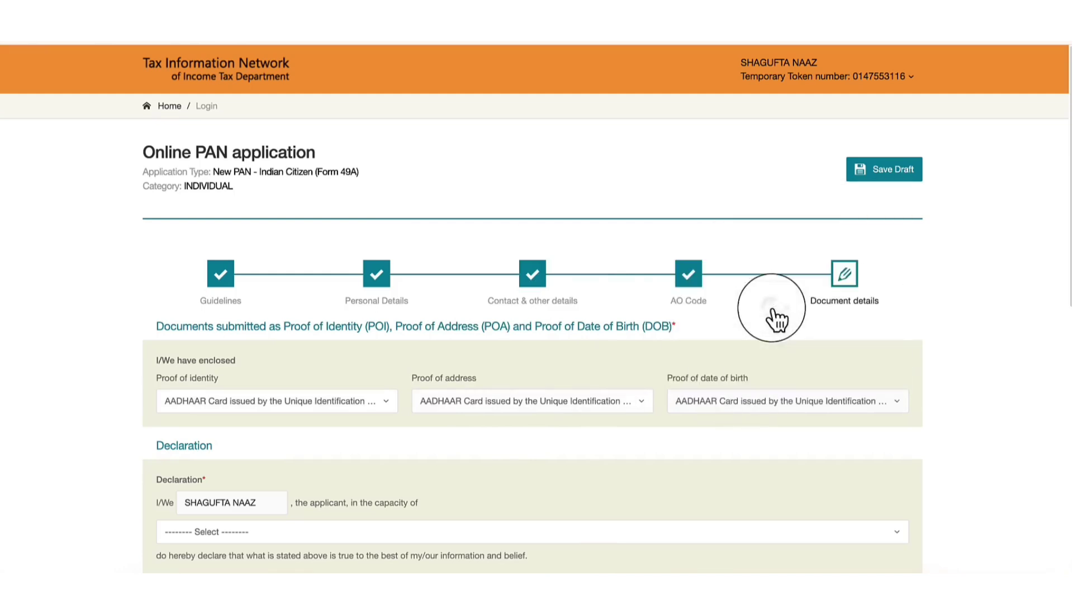
- Set the applicant's capacity in the declaration to Himself/Herself
scroll(401, 381, down, 3)
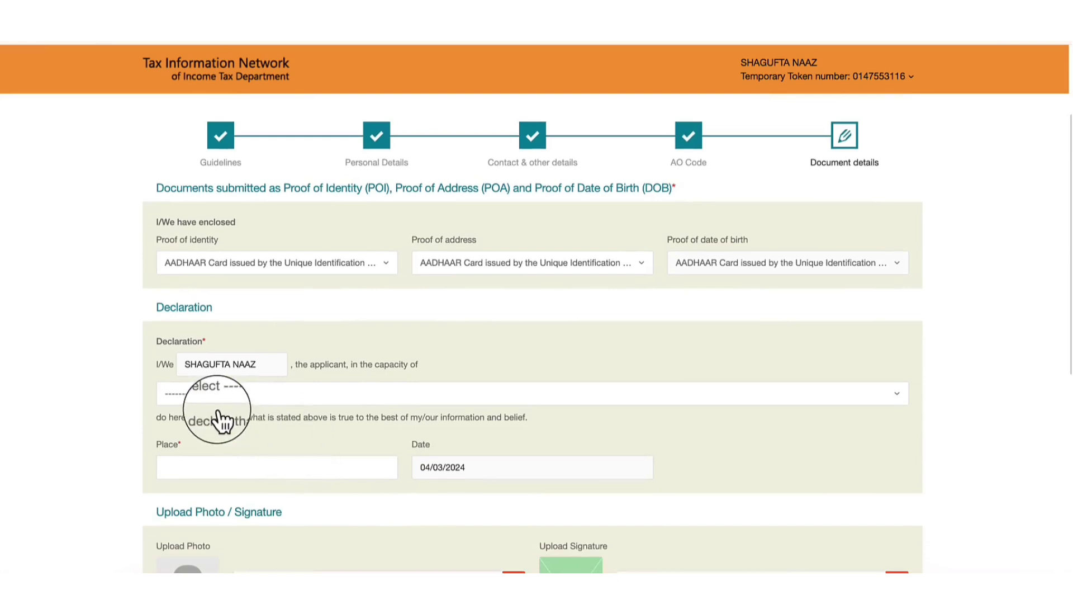
click(260, 394)
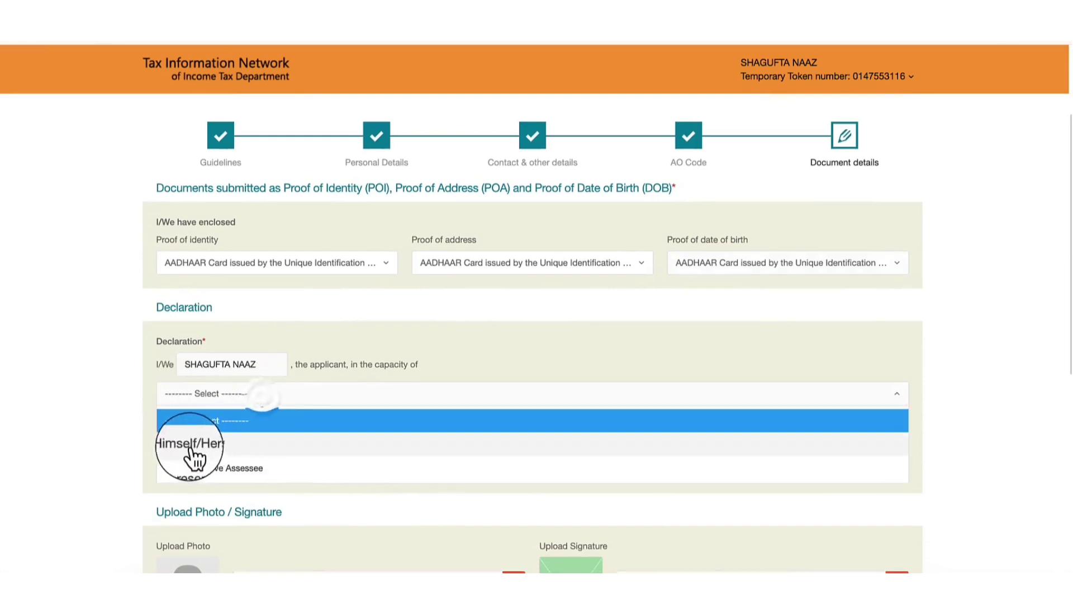
click(238, 445)
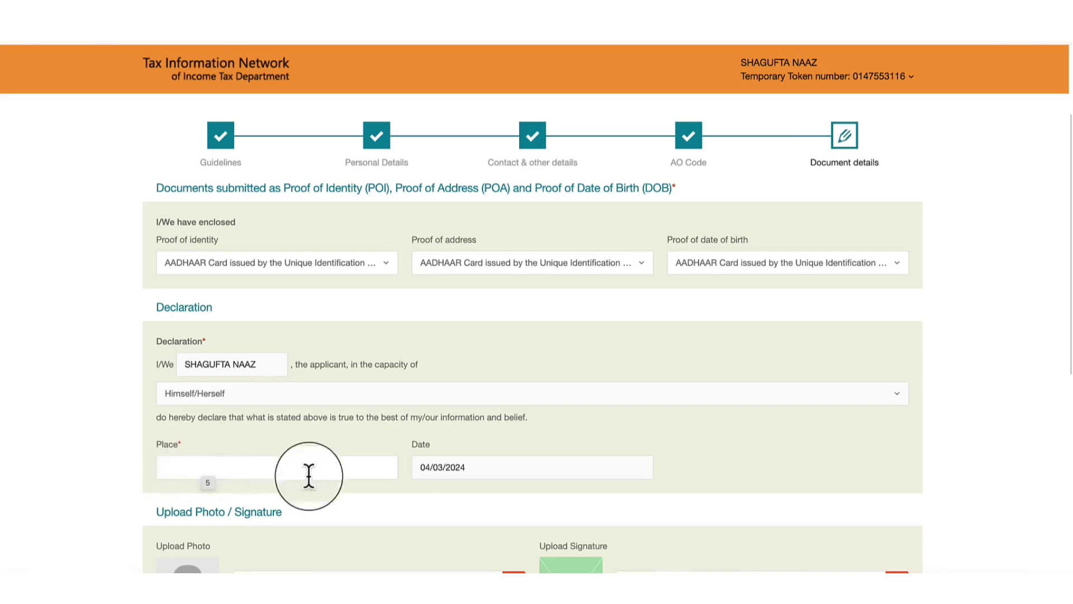
- Upload the applicant's photo, signature and the supporting document Aadhar.pdf, and submit the application form
scroll(451, 496, down, 5)
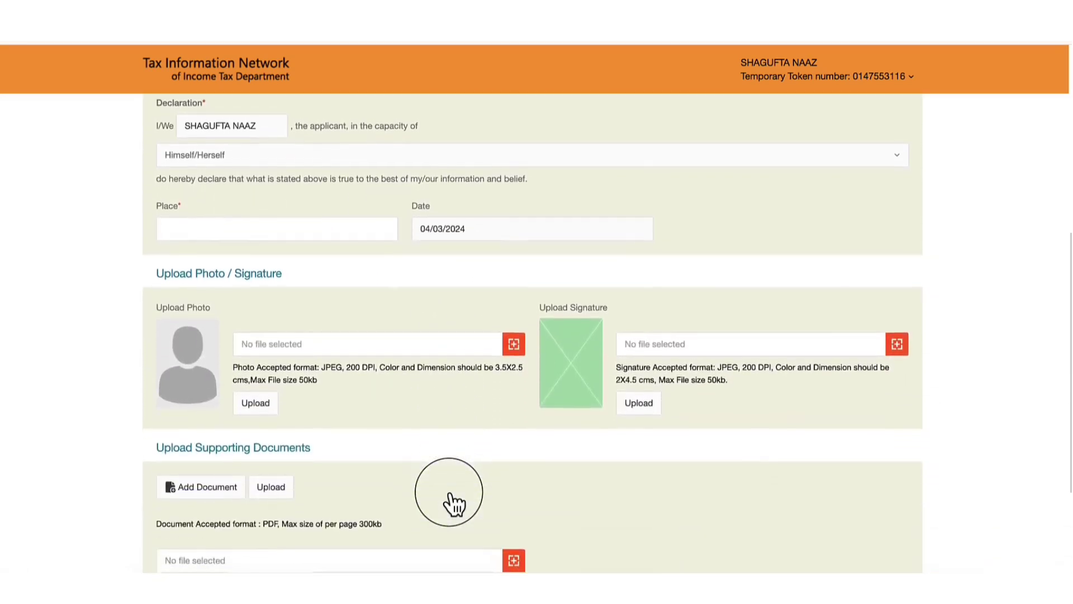
scroll(452, 496, down, 1)
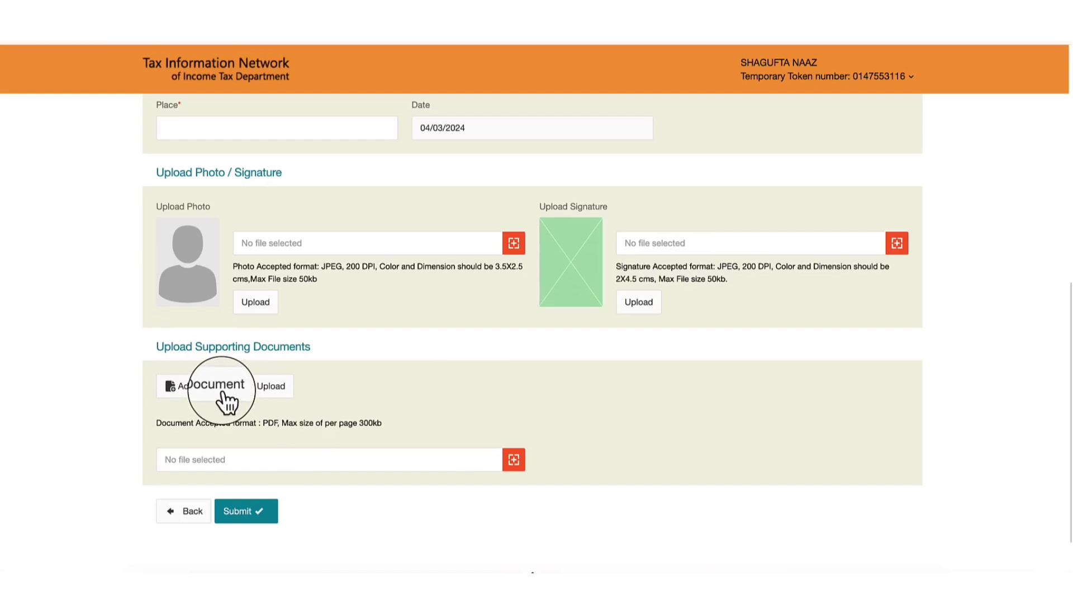
scroll(442, 411, up, 5)
scroll(311, 319, up, 4)
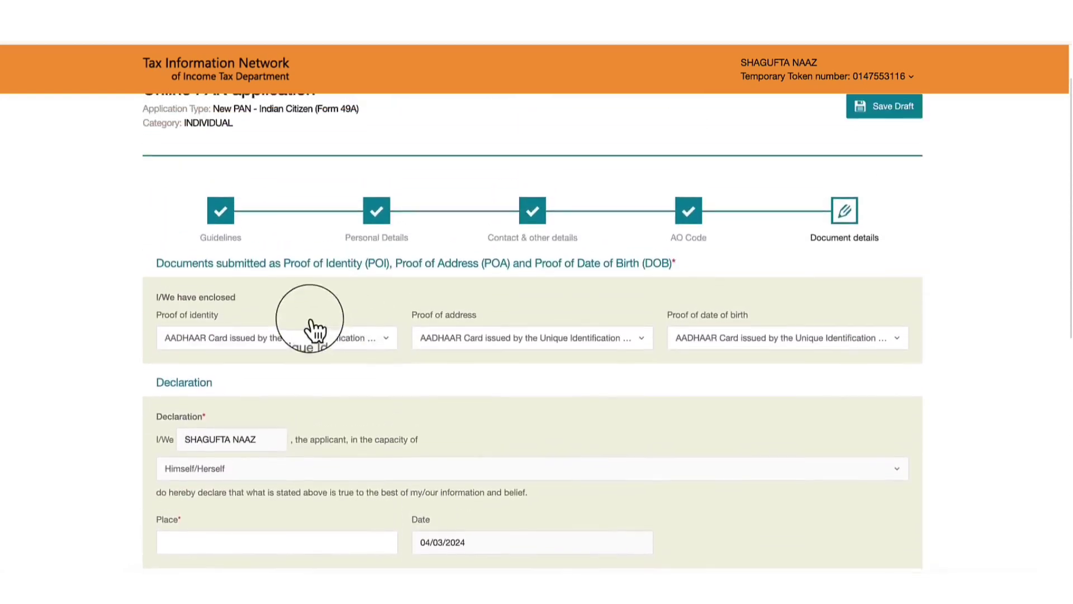
scroll(433, 335, down, 8)
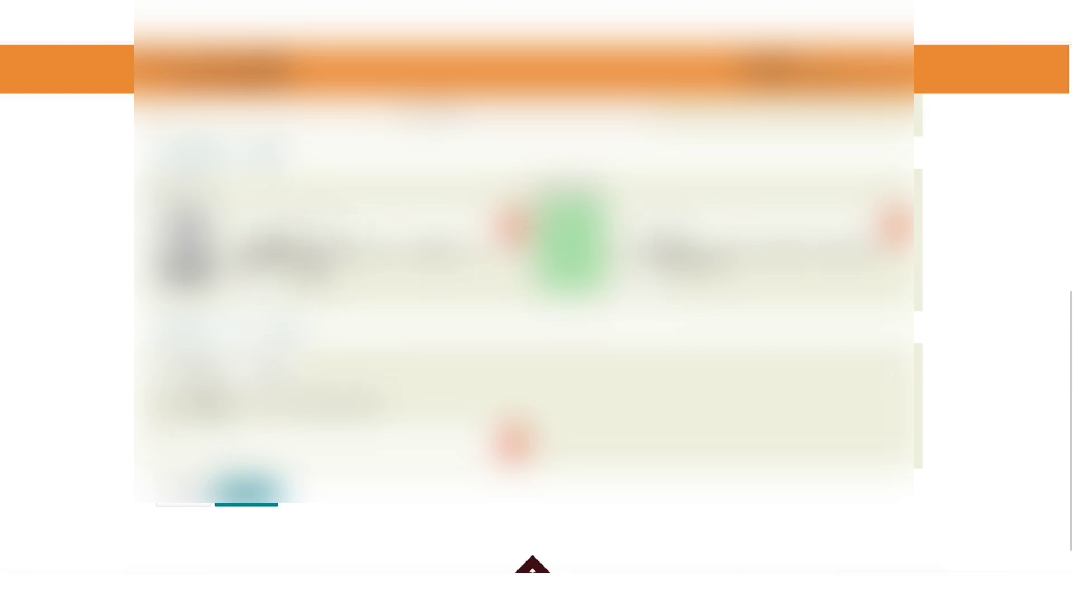
scroll(528, 280, down, 1)
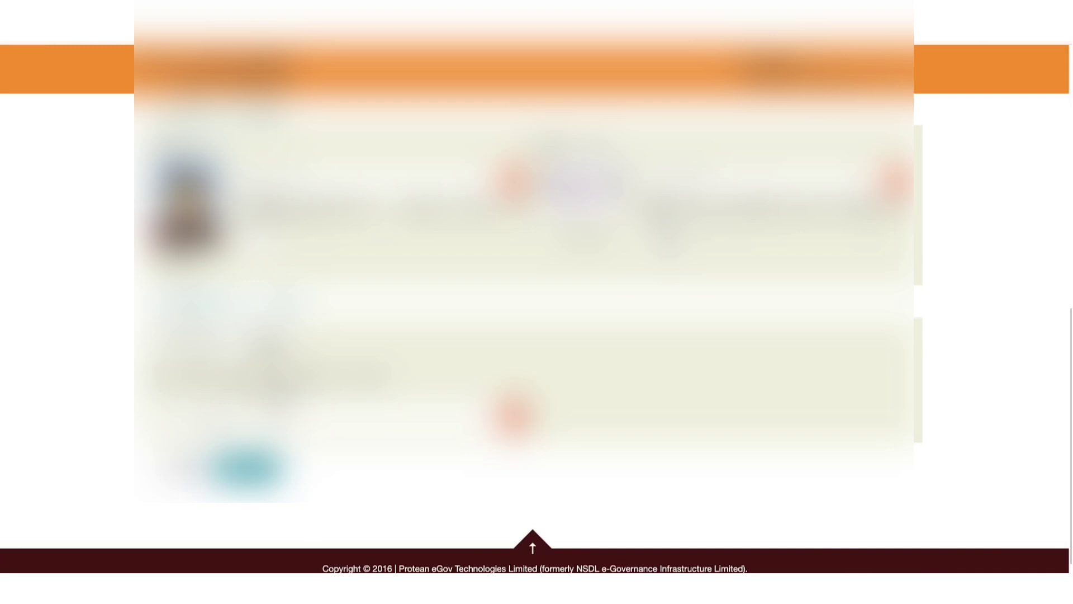
scroll(529, 280, up, 1)
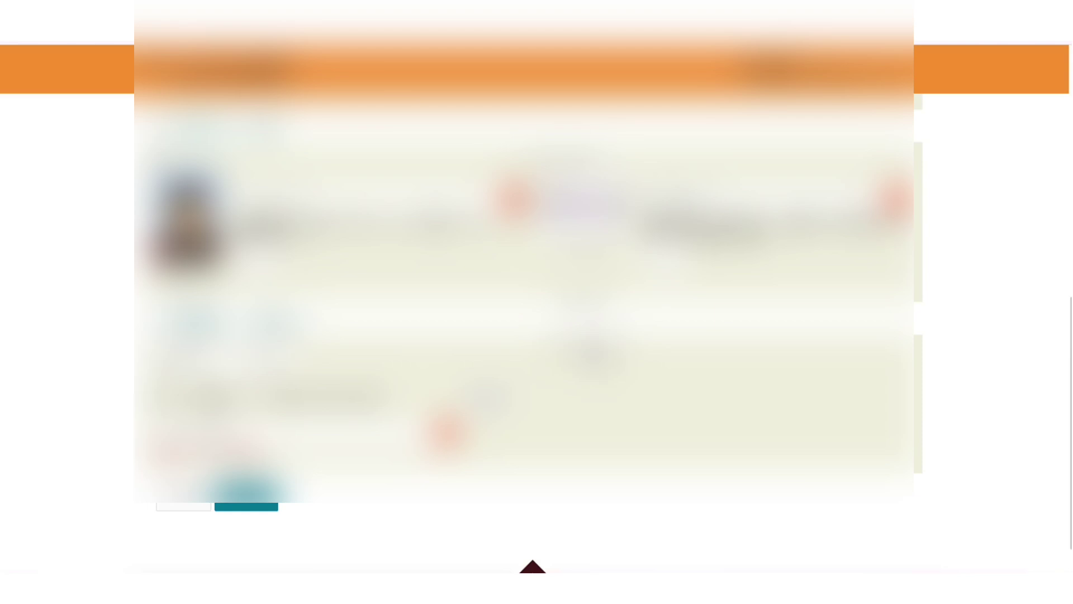
click(246, 503)
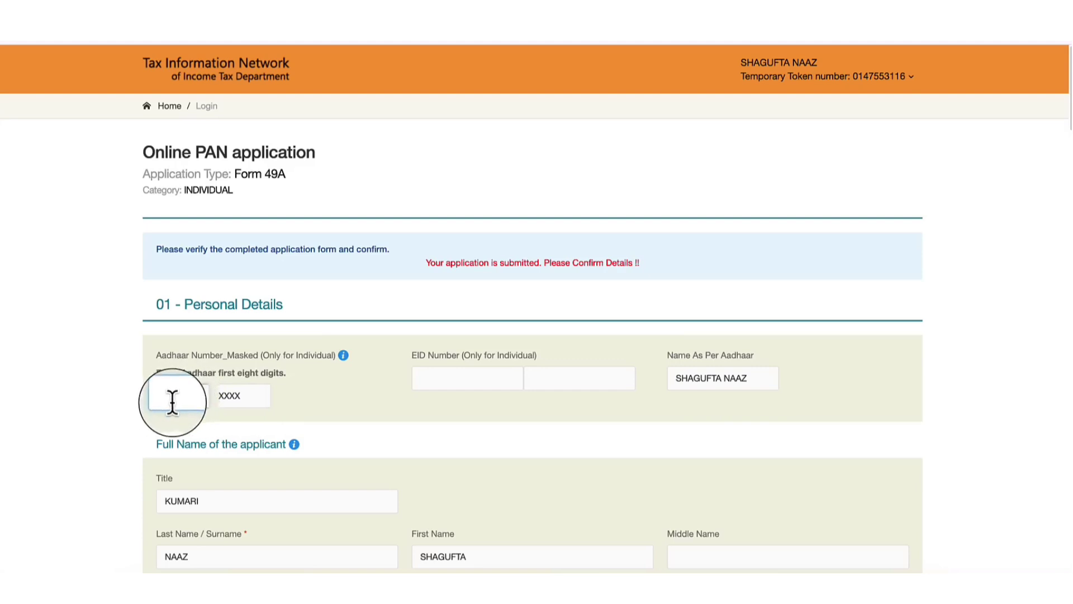
- Review the completed application form down to the uploaded photo, signature and supporting documents
scroll(584, 405, down, 20)
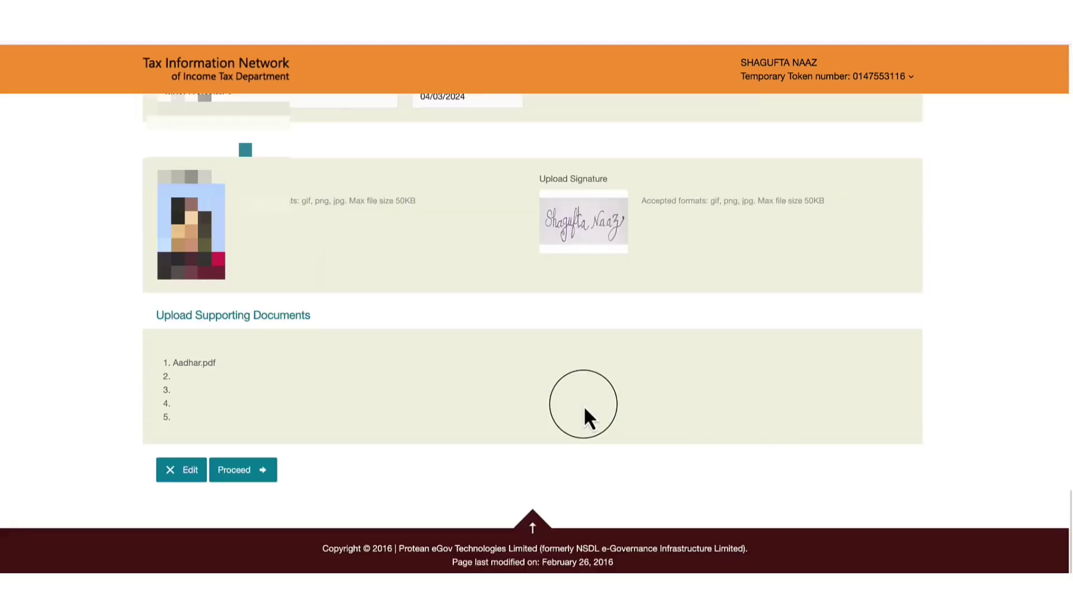